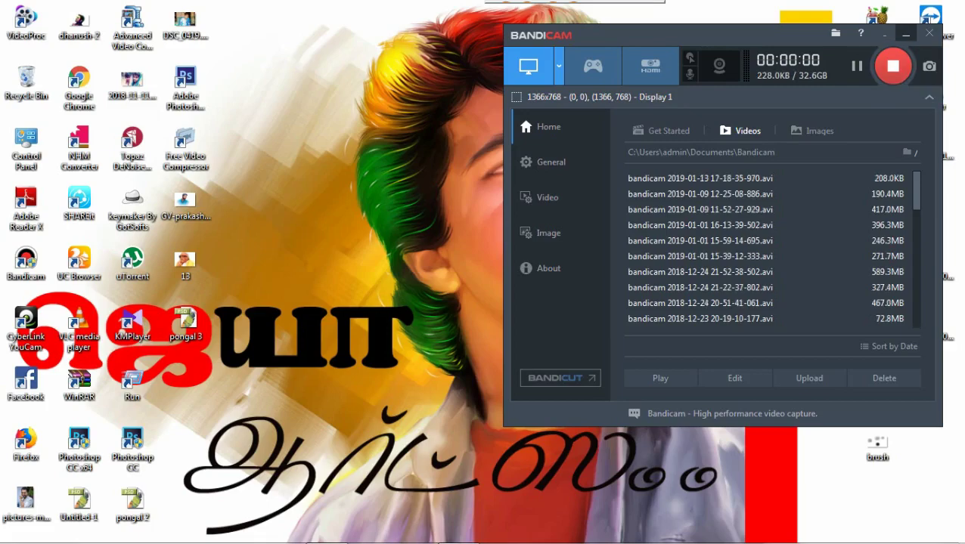
- Minimize the Bandicam recorder and bring the Photoshop window back to the front
left_click(891, 65)
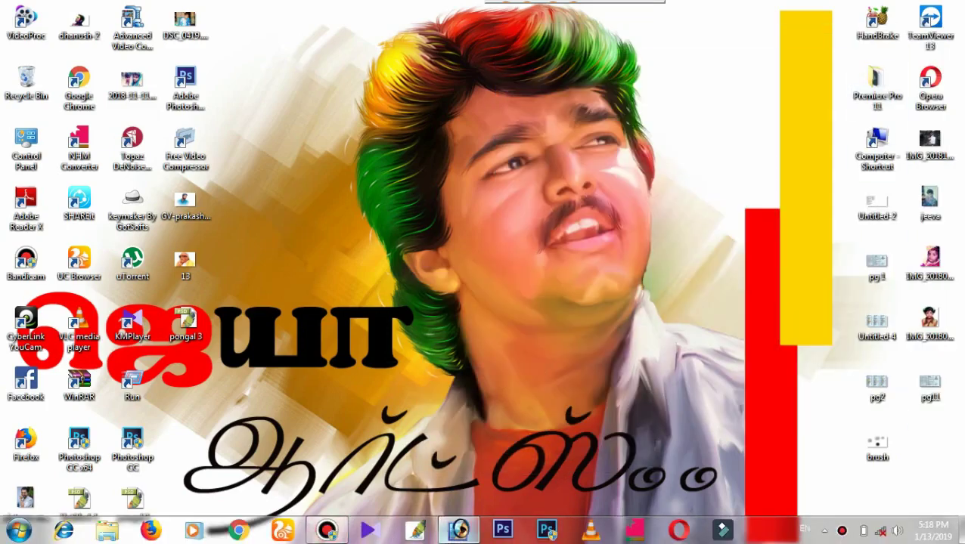
left_click(459, 529)
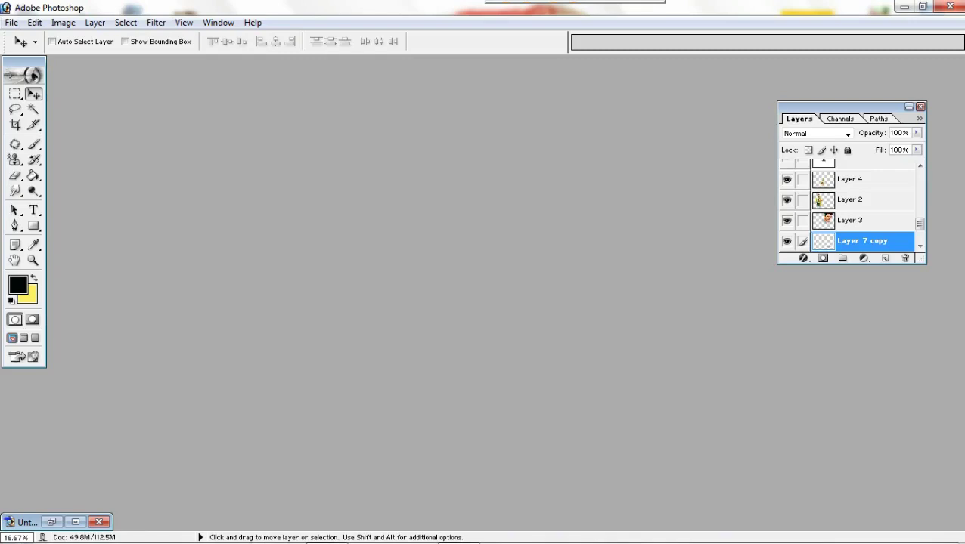
- Start a new document and review its width and height fields, keeping width in inches
left_click(11, 22)
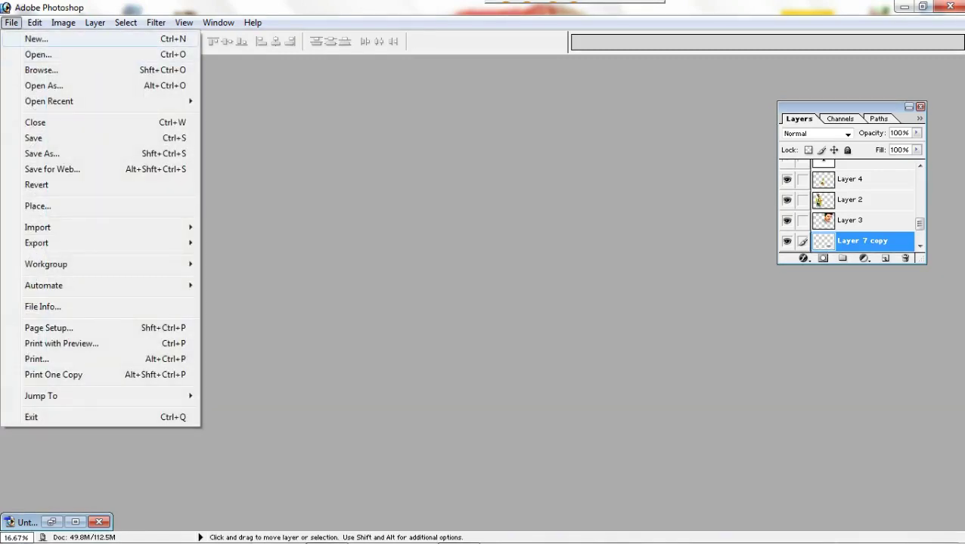
left_click(37, 38)
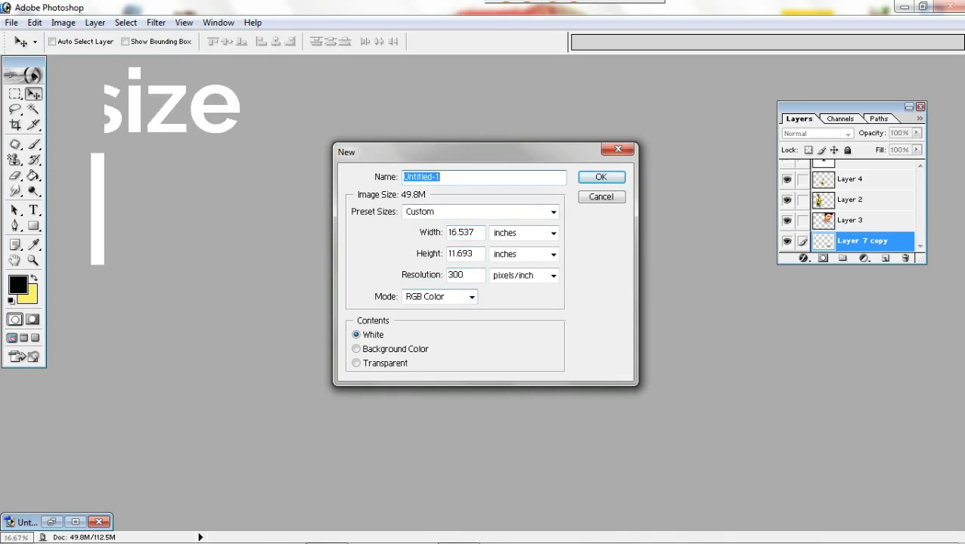
key("Tab")
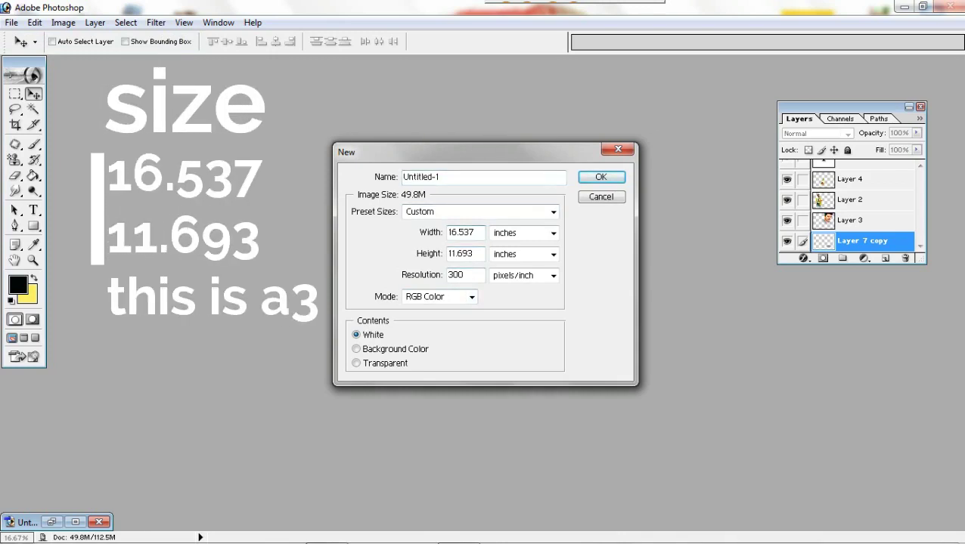
key("shift+Home")
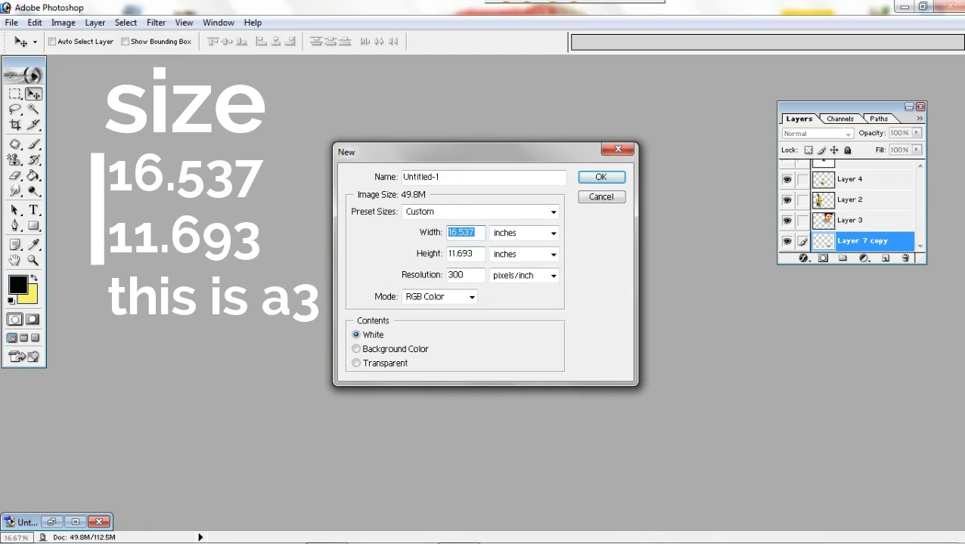
key("Tab")
key("Tab")
key("shift+Tab")
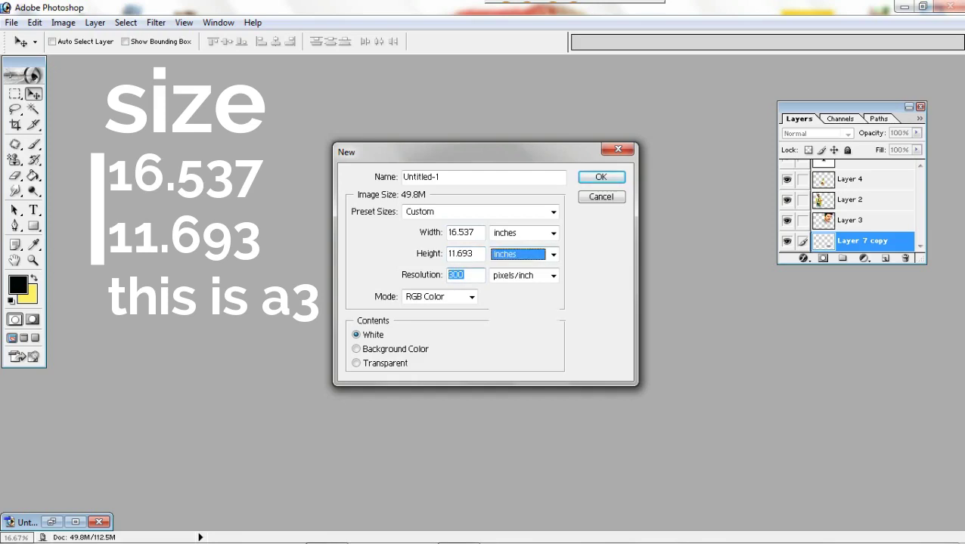
key("alt+Down")
key("Escape")
key("shift+Tab")
key("shift+Tab")
key("alt+Down")
key("Escape")
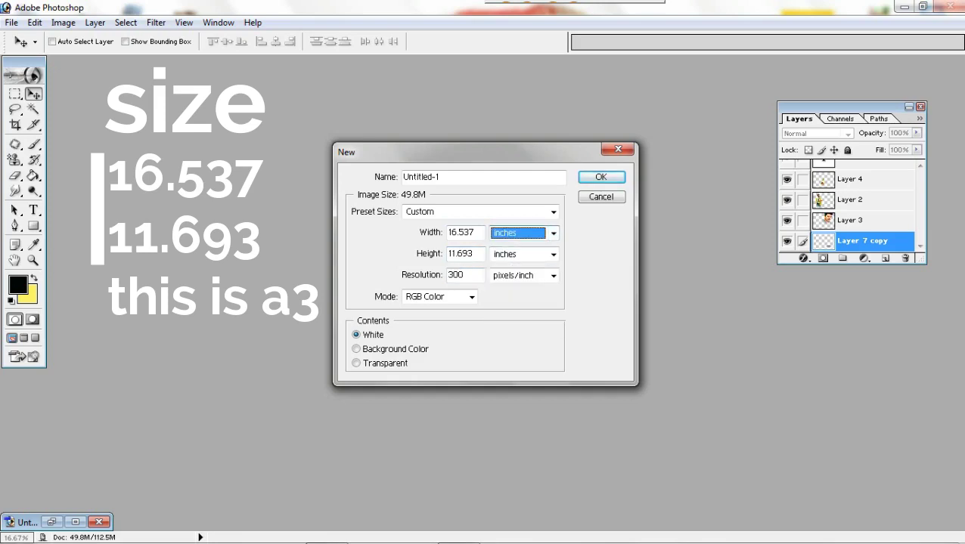
- Browse the width unit options and leave the width measured in inches
key("alt+Down")
key("Down")
key("Down")
key("Down")
key("Home")
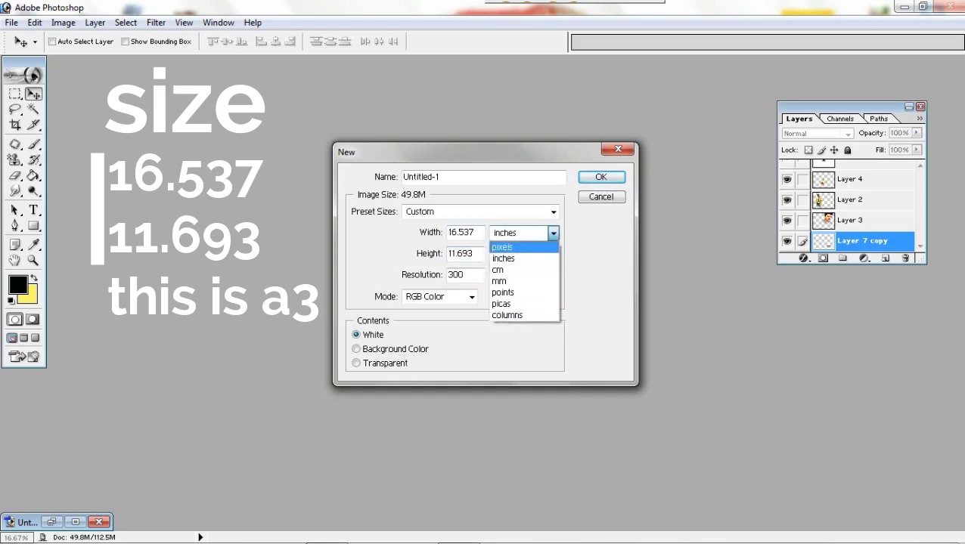
key("Down")
key("End")
key("Up")
key("Up")
key("Up")
key("Escape")
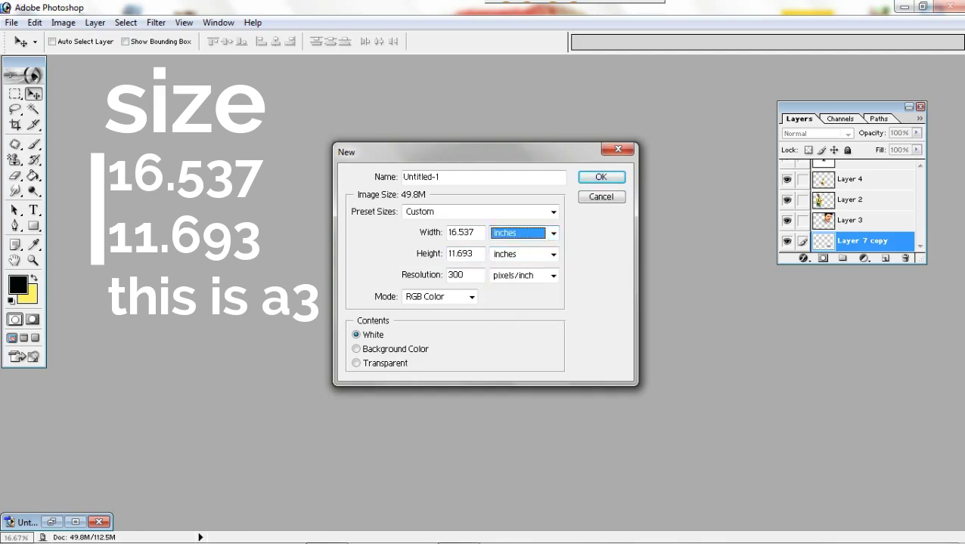
- Keep height in inches and RGB Color, then create the 16.537 × 11.693 in, 300 ppi document
key("Tab")
key("alt+Down")
key("Down")
key("Down")
key("Down")
key("Up")
key("Up")
key("Up")
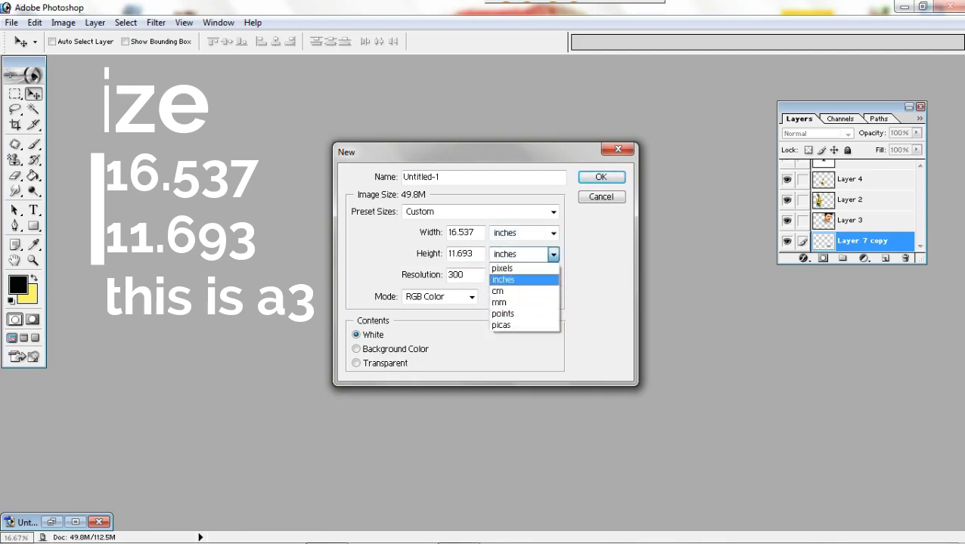
key("Down")
key("Escape")
key("Tab")
key("Tab")
key("Tab")
key("alt+Down")
key("Up")
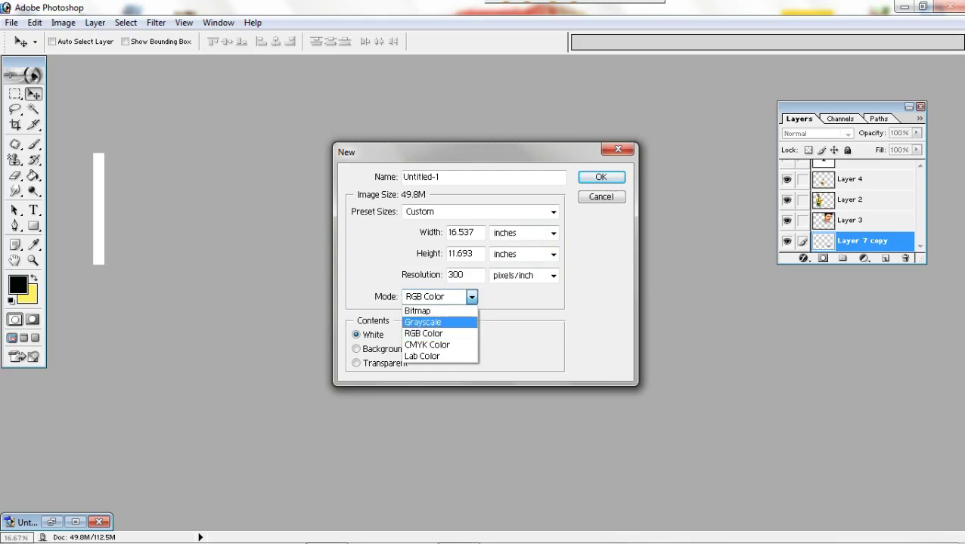
key("Down")
key("Escape")
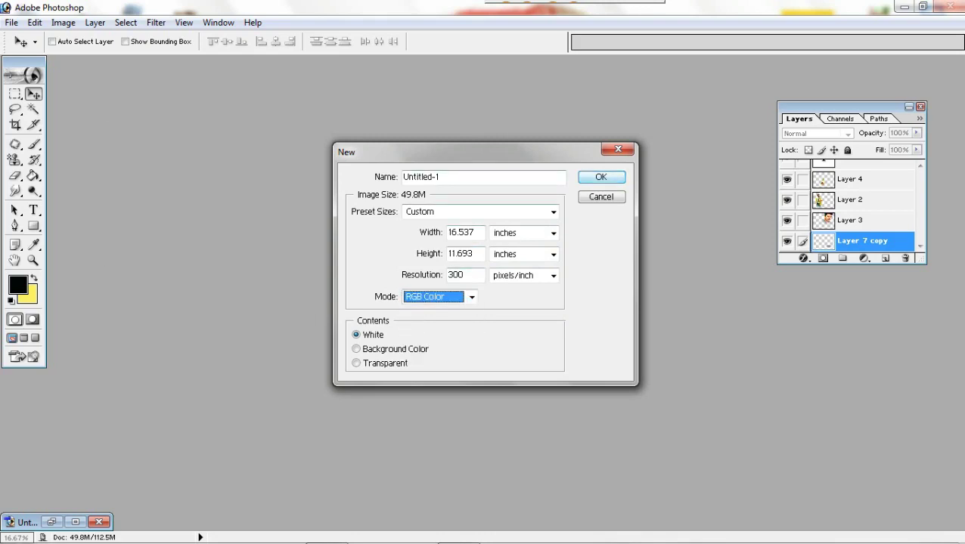
key("Return")
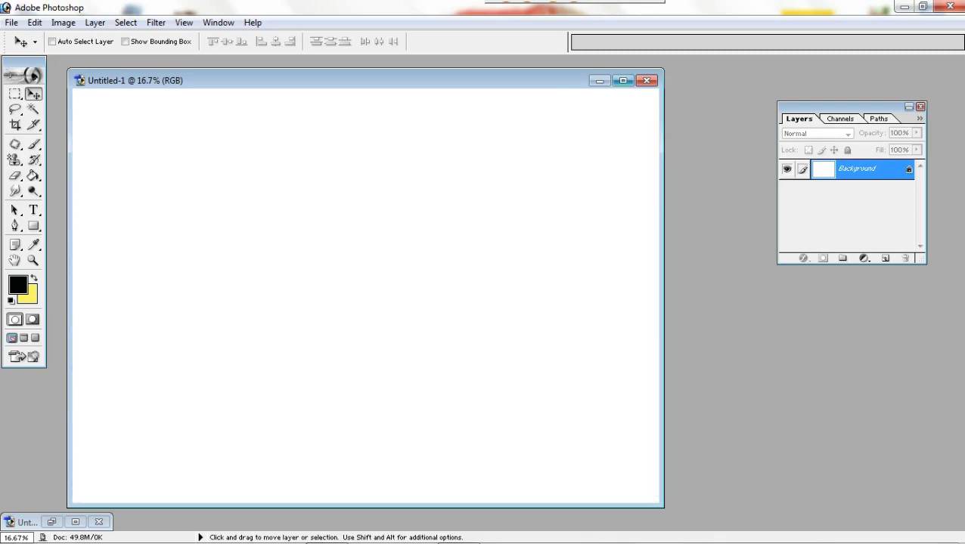
- Maximize the document and draw a rectangular selection just inside the canvas edges
left_click(623, 80)
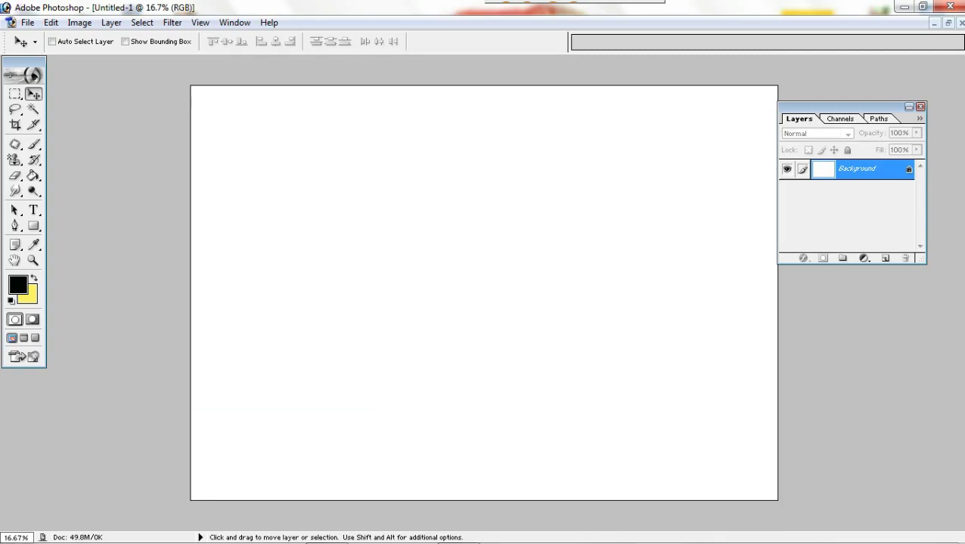
key("m")
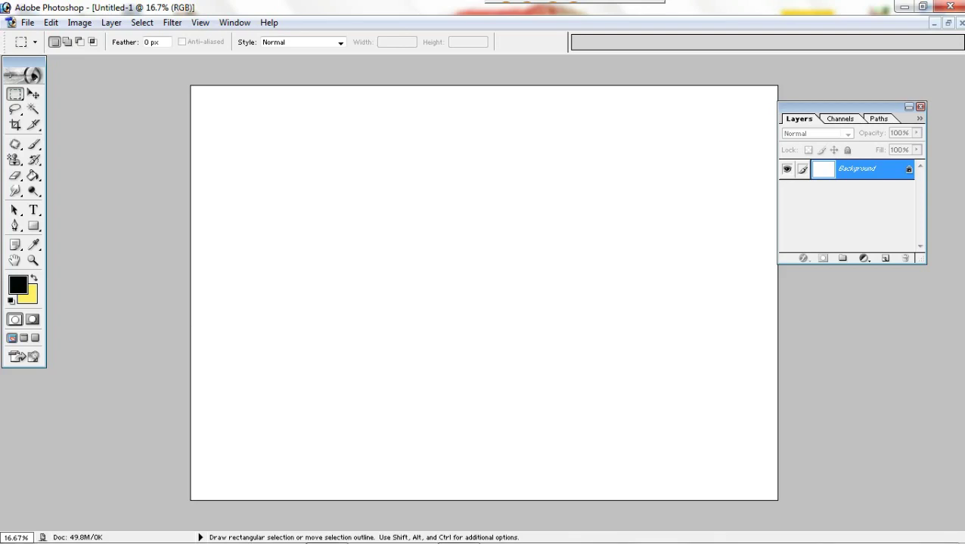
mouse_move(205, 109)
left_mouse_down()
mouse_move(388, 338)
mouse_move(535, 448)
left_mouse_up()
left_click_drag(751, 497, 769, 492)
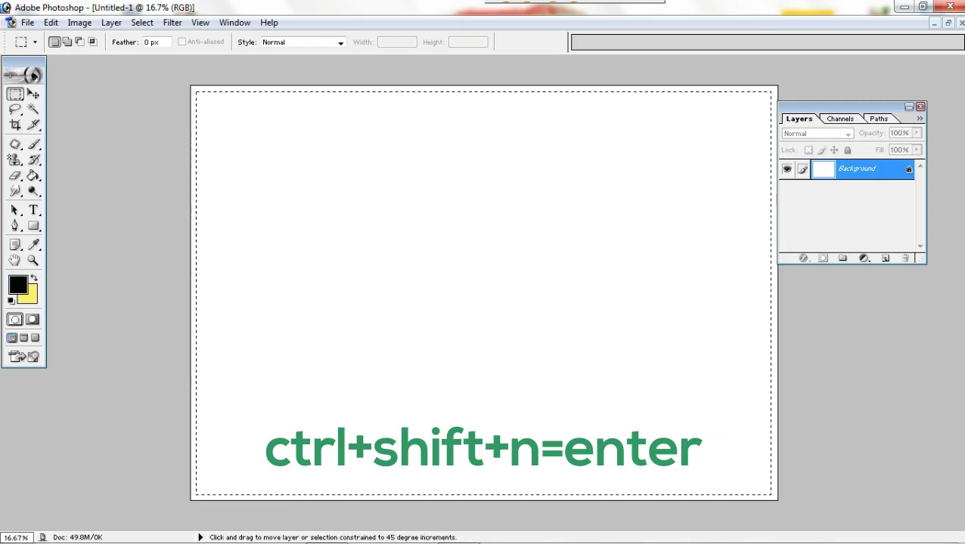
- Add a new Layer 1 and fill the selection with black
key("ctrl+shift+n")
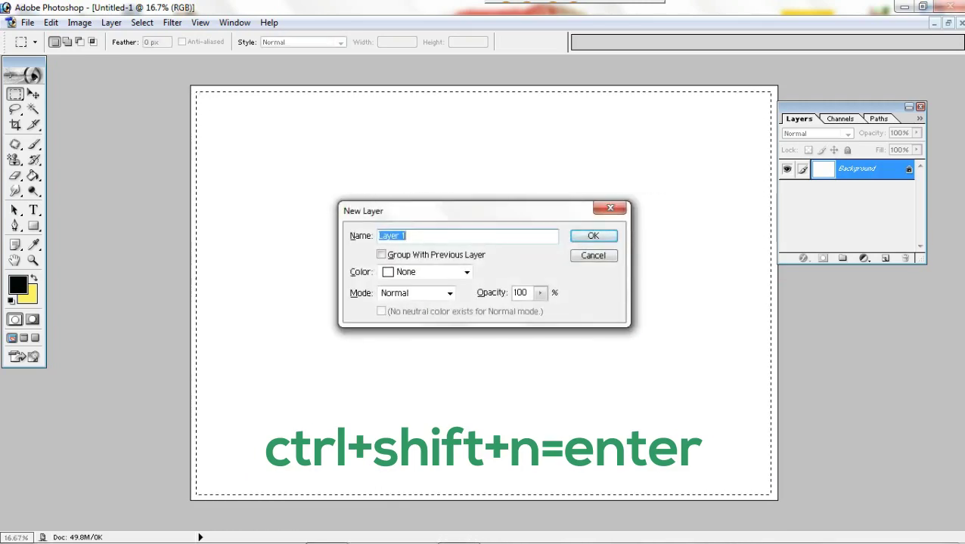
key("Return")
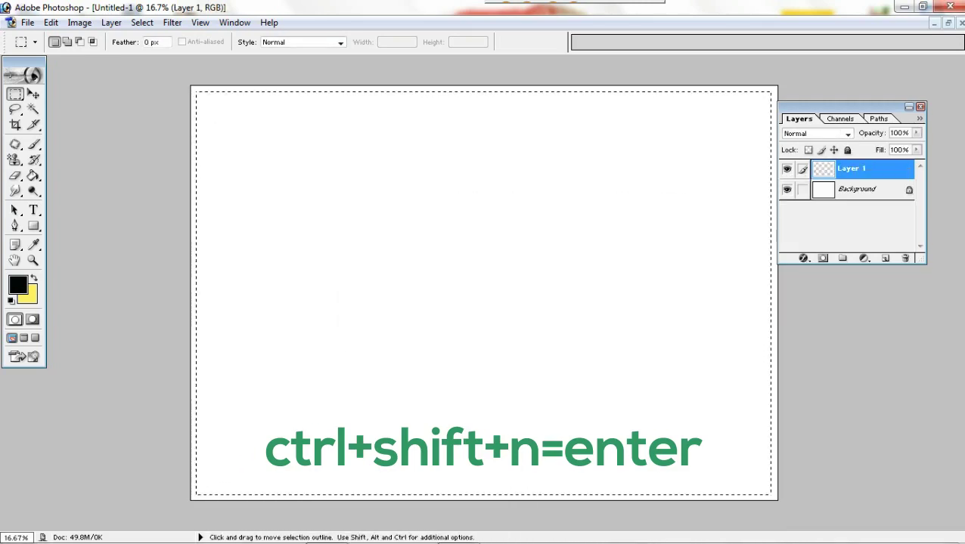
key("alt+BackSpace")
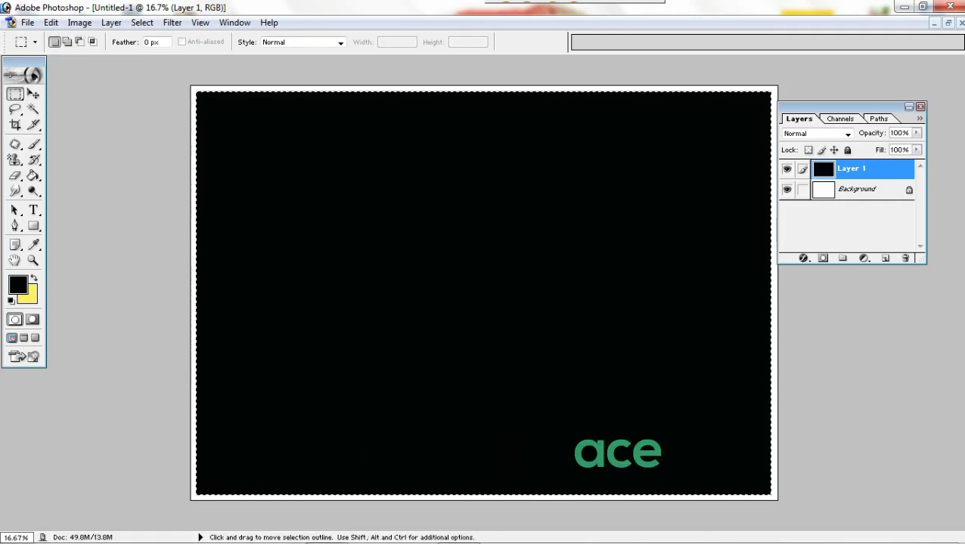
key("ctrl+d")
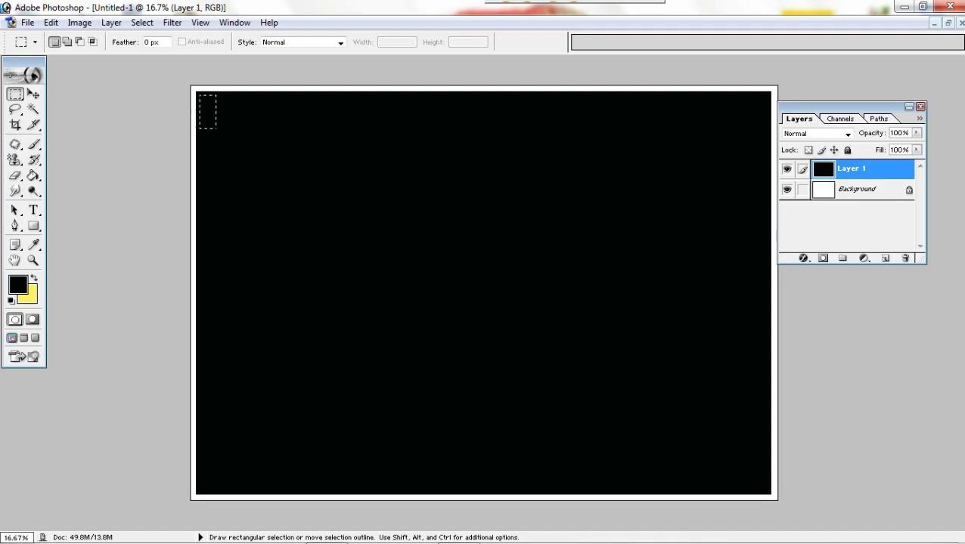
- Delete an inset selection from the black fill to leave a thin black border frame
left_click_drag(223, 138, 683, 447)
left_click_drag(762, 488, 768, 489)
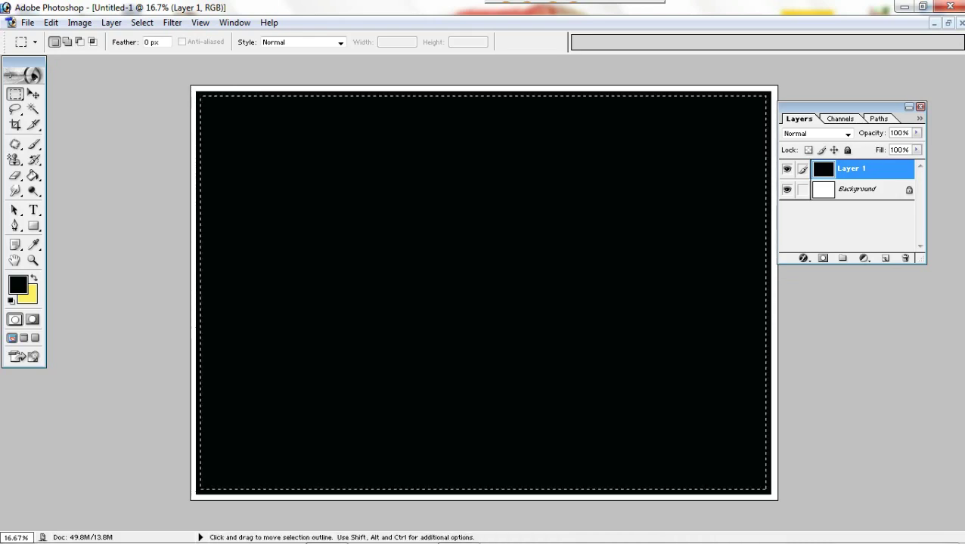
key("Delete")
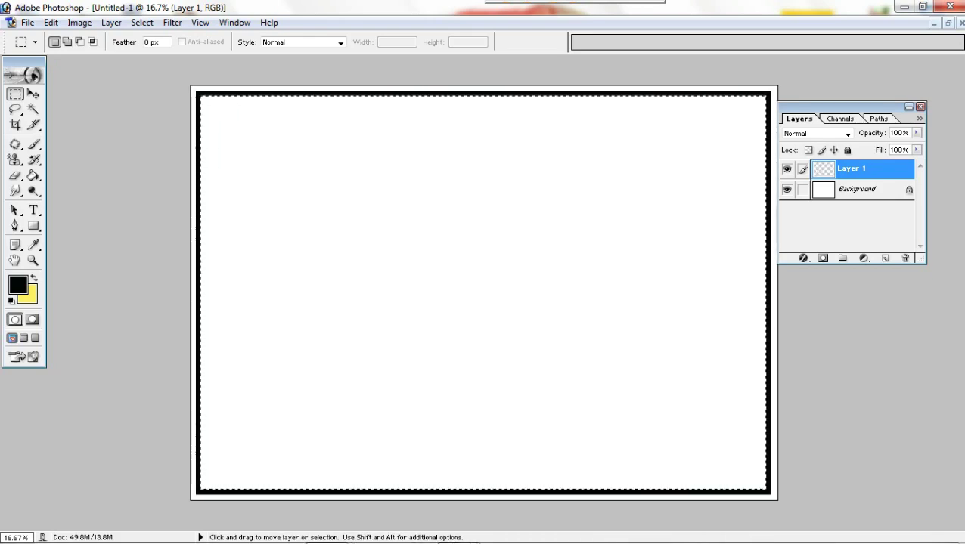
key("ctrl+d")
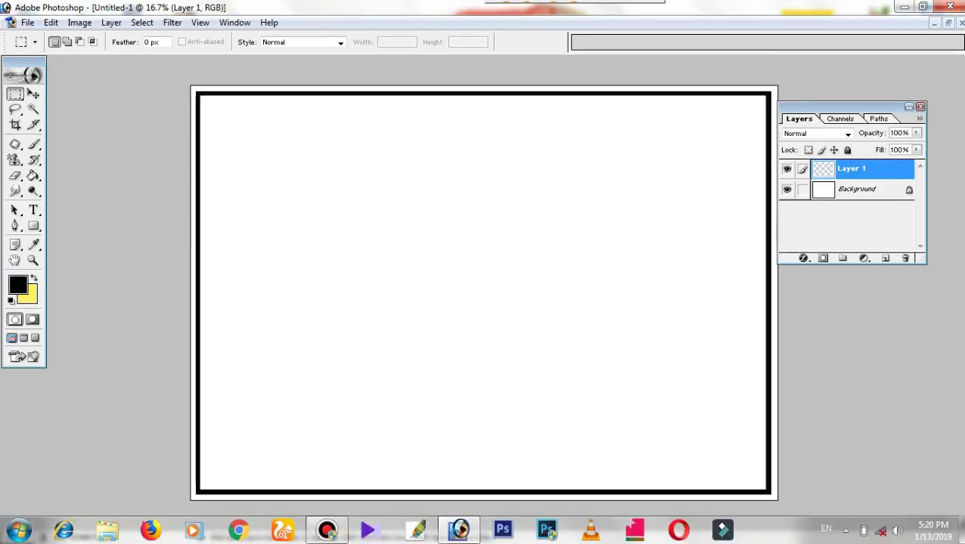
- Zoom in to inspect the border, fit the canvas, and restore it to a floating window
key("ctrl+plus")
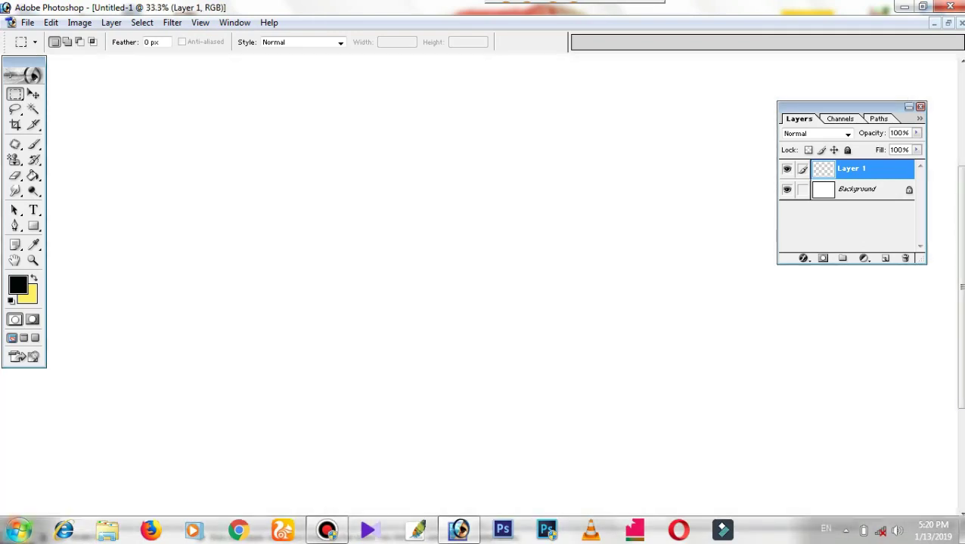
scroll(491, 295, "up", 3)
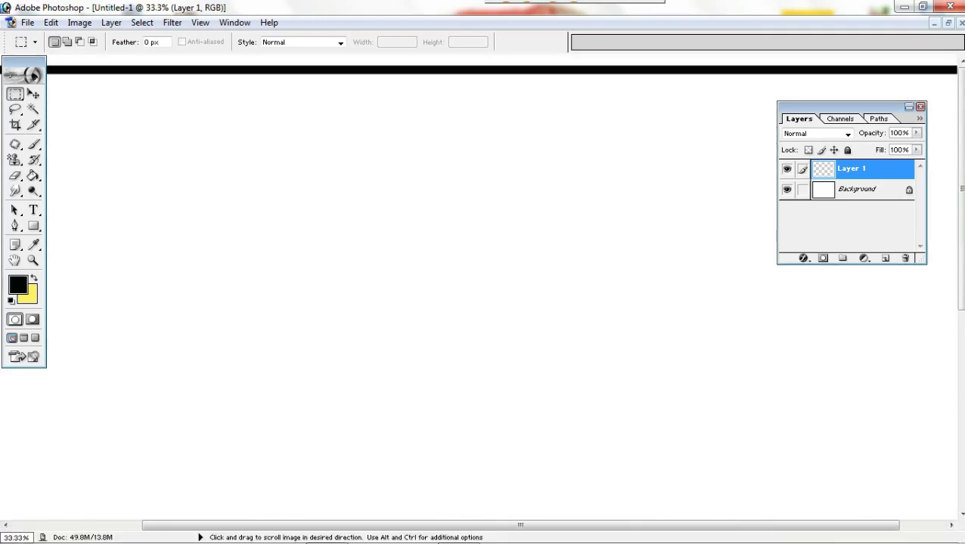
scroll(491, 295, "right", 3)
scroll(491, 295, "down", 1)
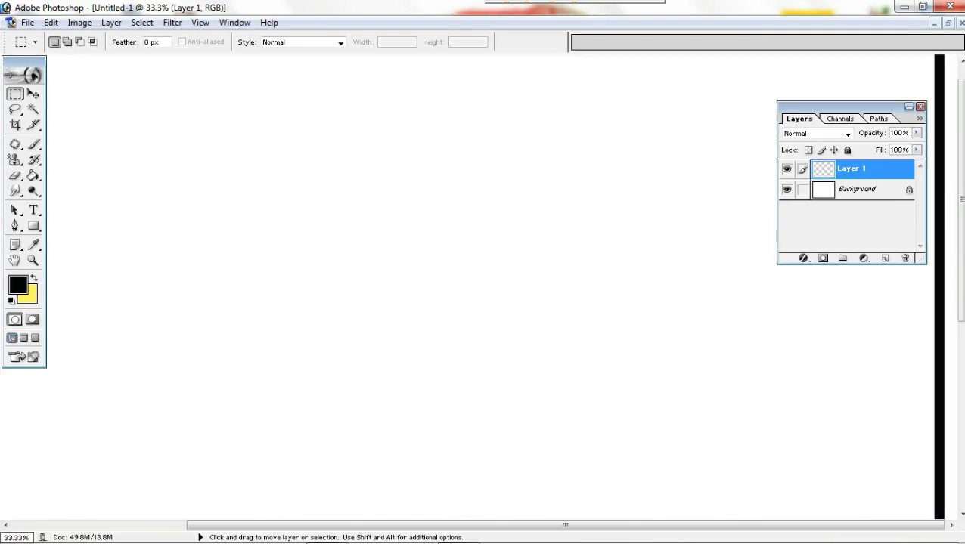
key("ctrl+minus")
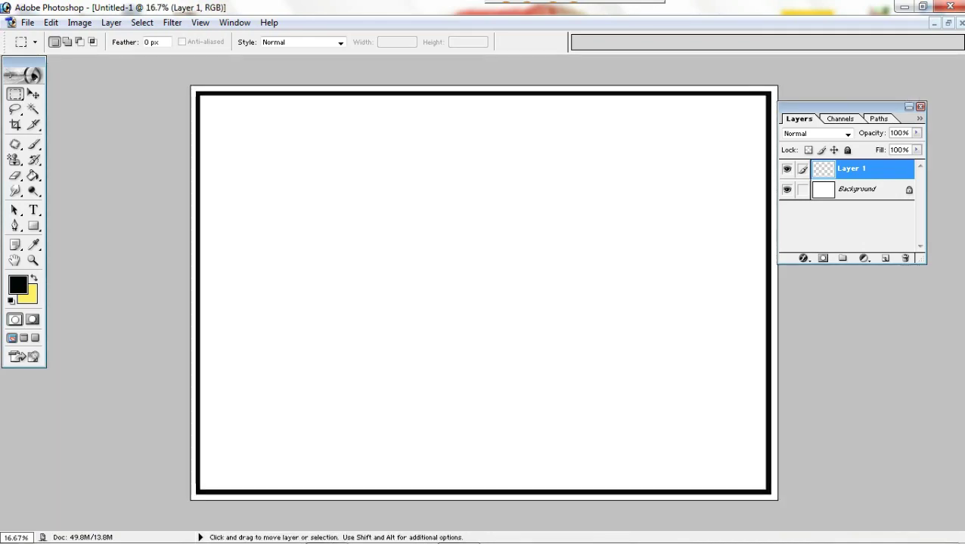
key("ctrl+plus")
key("ctrl+minus")
key("ctrl+minus")
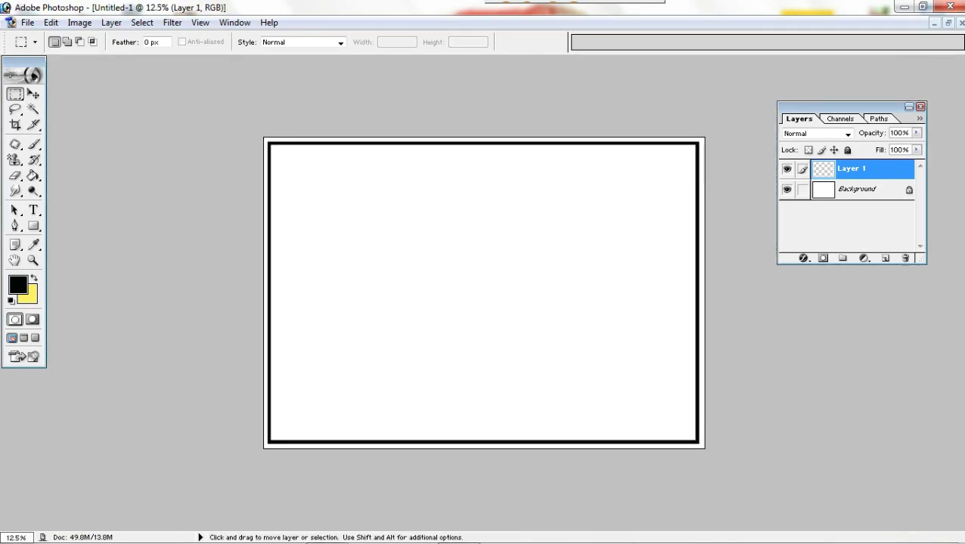
key("ctrl+plus")
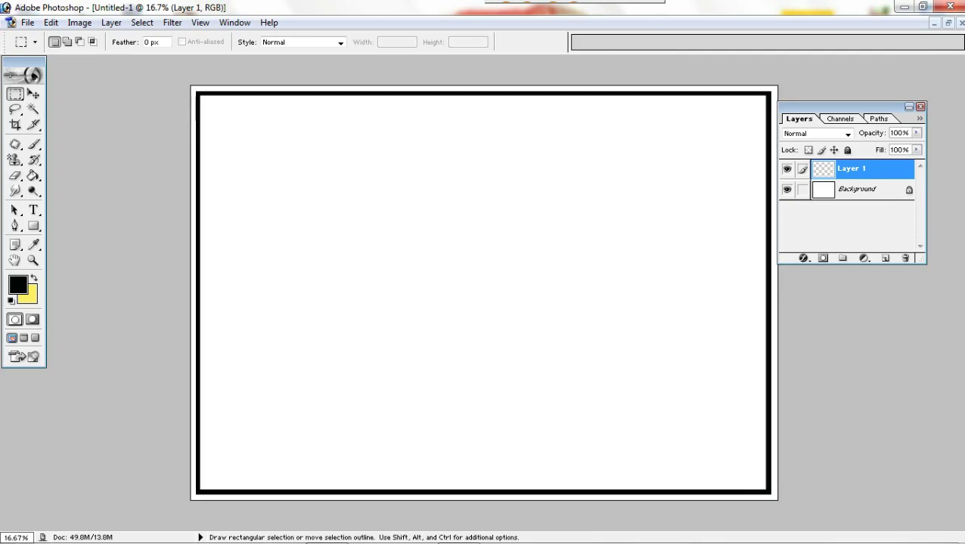
left_click(948, 22)
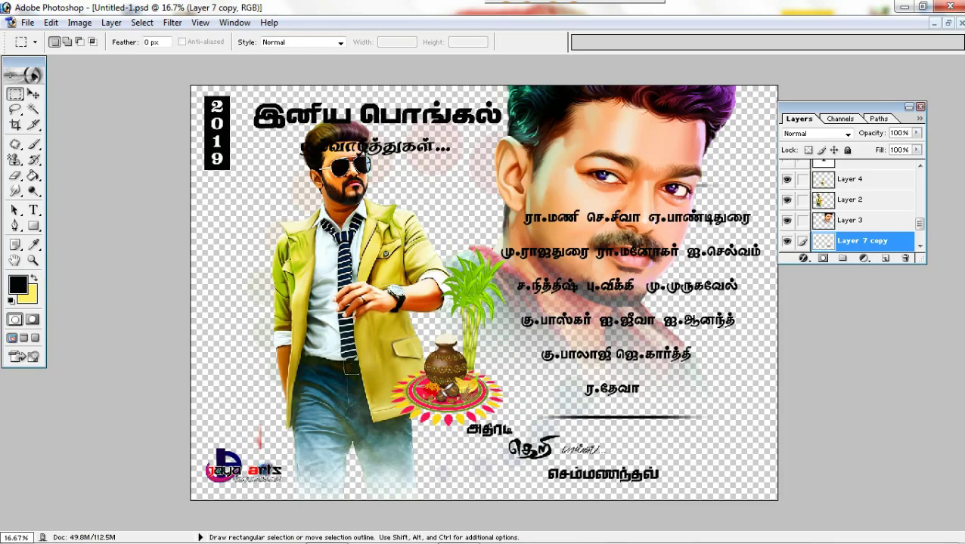
- Copy the actor figure (Layer 2) from the sample onto the new poster's left side
left_click(947, 23)
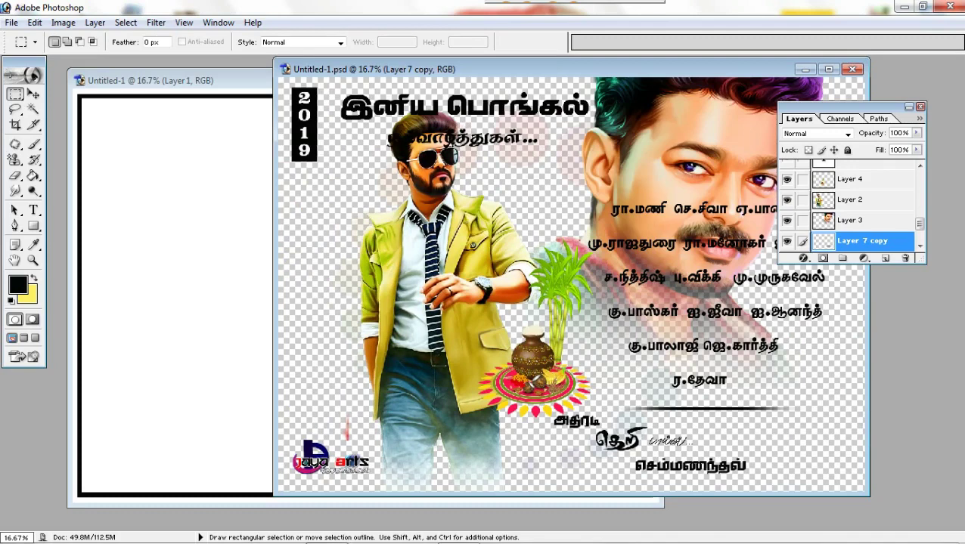
key("v")
right_click(402, 260)
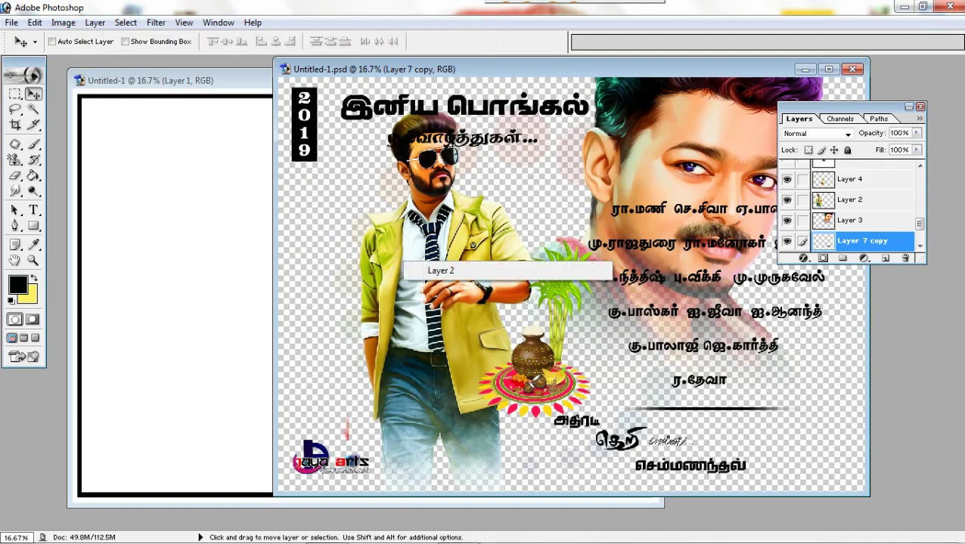
left_click(441, 270)
right_click(410, 240)
left_click(446, 250)
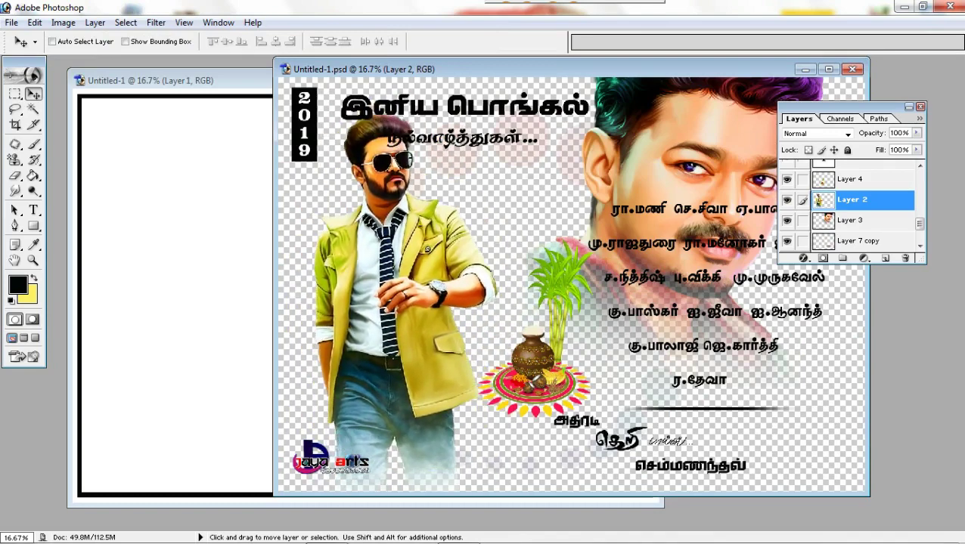
mouse_move(446, 250)
left_mouse_down()
mouse_move(351, 261)
mouse_move(145, 238)
mouse_move(185, 215)
left_mouse_up()
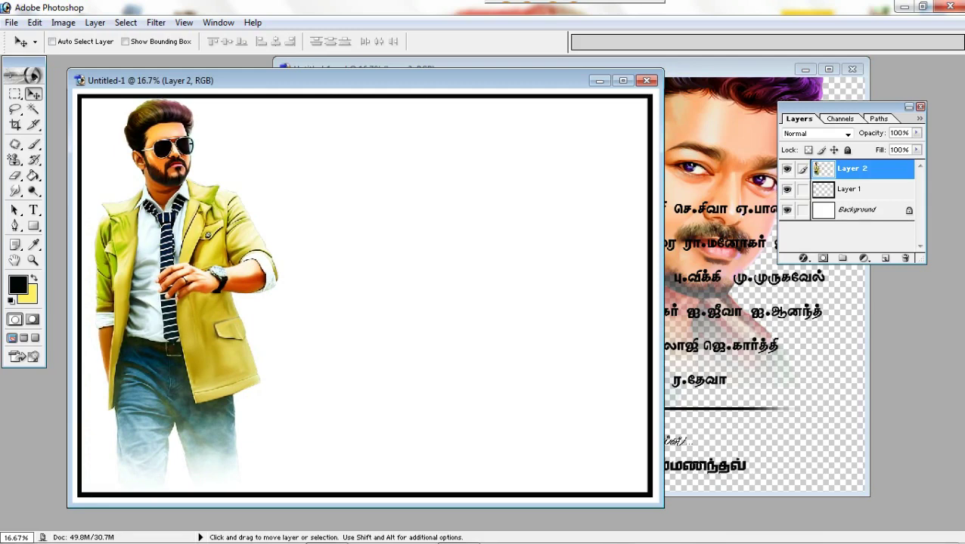
- Bring over the face portrait, placed behind the actor, and the Tamil greeting heading
key("ctrl+Tab")
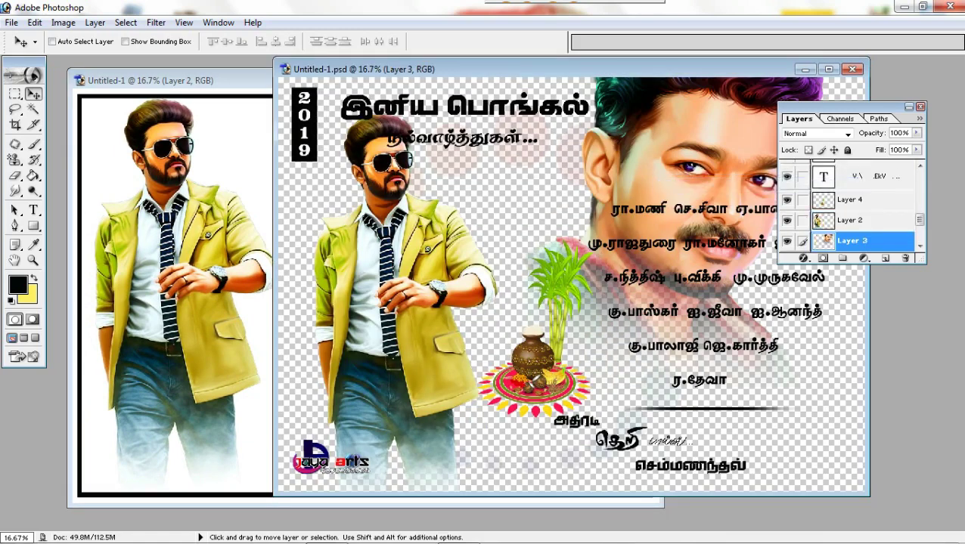
mouse_move(852, 241)
left_mouse_down()
mouse_move(711, 172)
mouse_move(598, 185)
mouse_move(341, 185)
left_mouse_up()
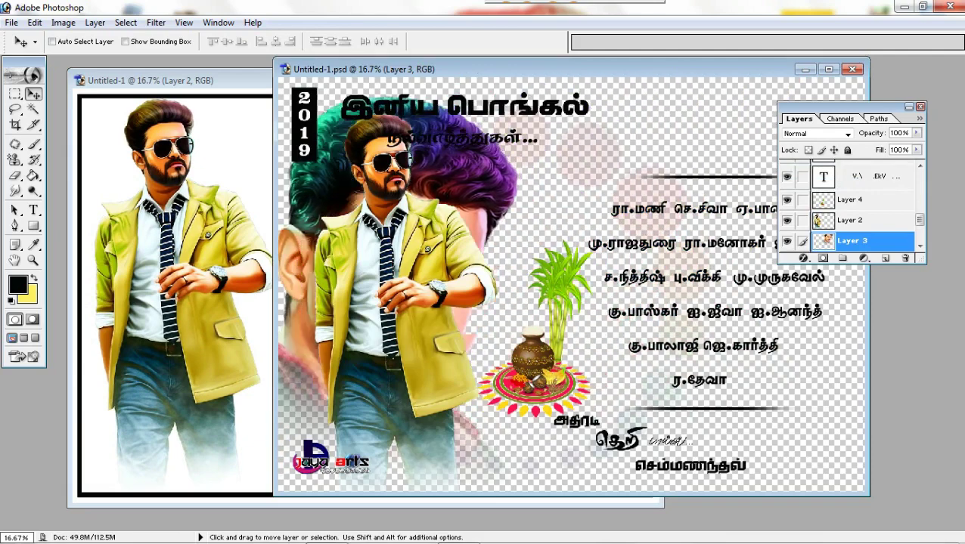
key("ctrl+Tab")
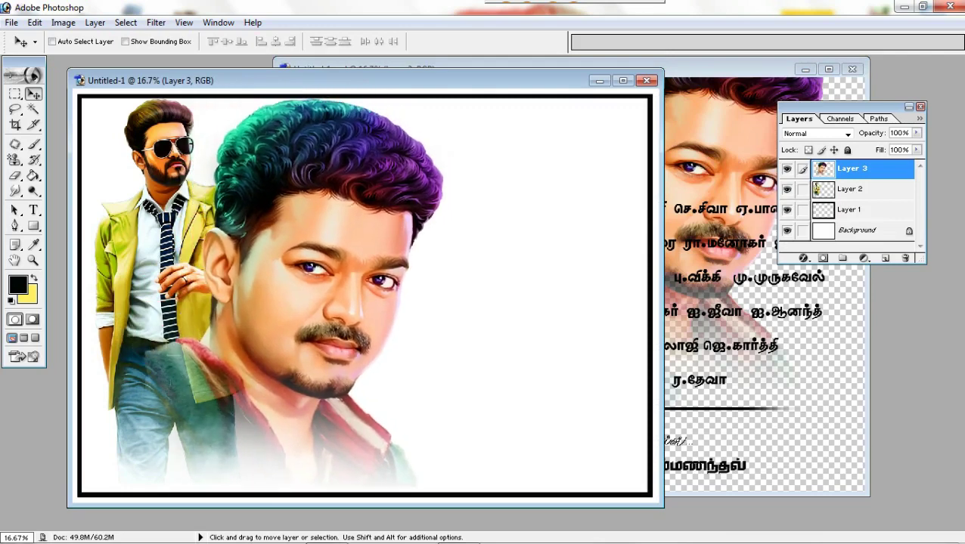
key("ctrl+bracketleft")
key("ctrl+bracketright")
key("ctrl+bracketleft")
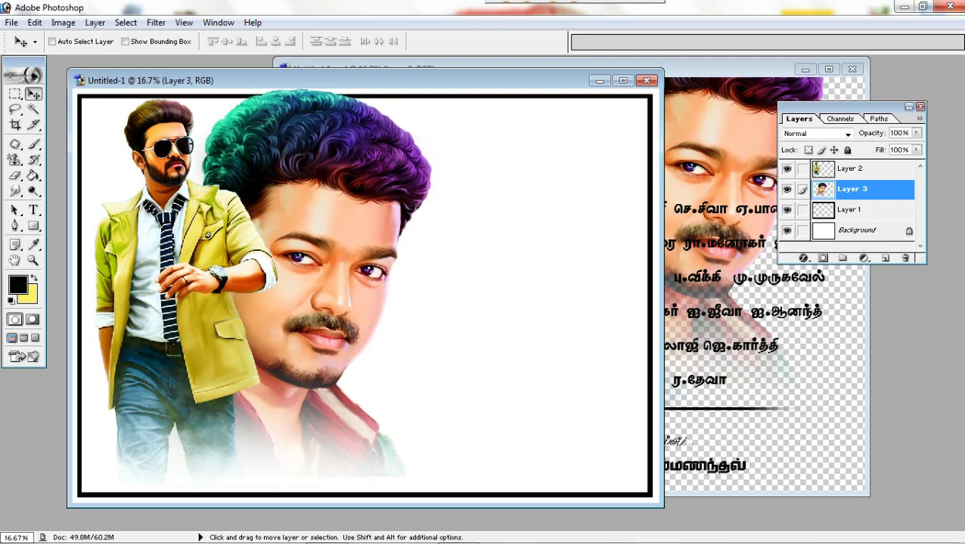
left_click_drag(326, 287, 304, 281)
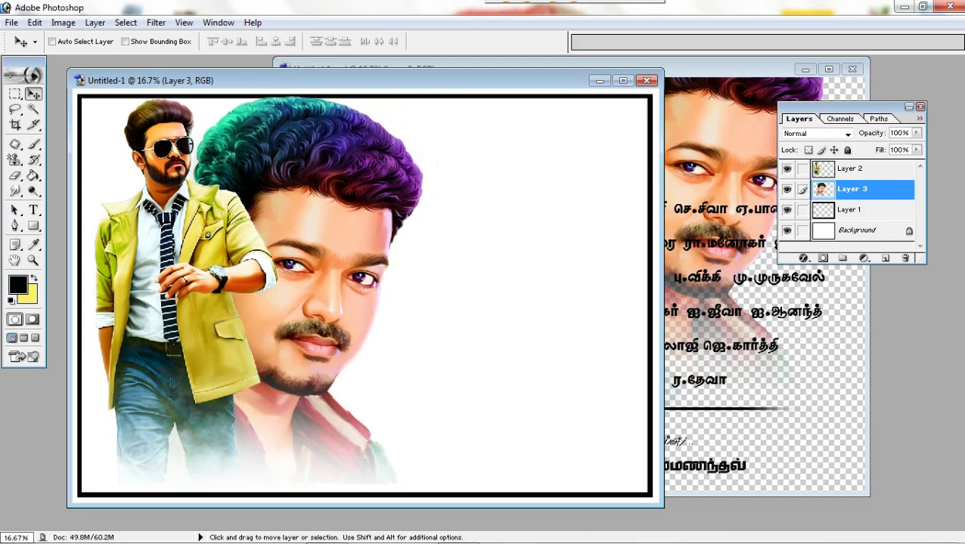
key("ctrl+Tab")
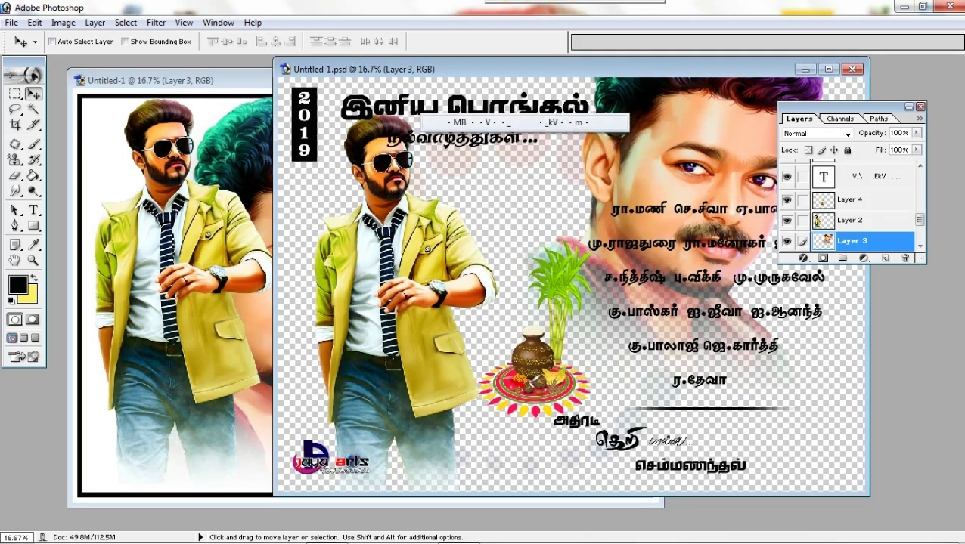
mouse_move(465, 106)
left_mouse_down()
mouse_move(516, 152)
mouse_move(292, 134)
mouse_move(492, 148)
mouse_move(519, 125)
mouse_move(522, 133)
left_mouse_up()
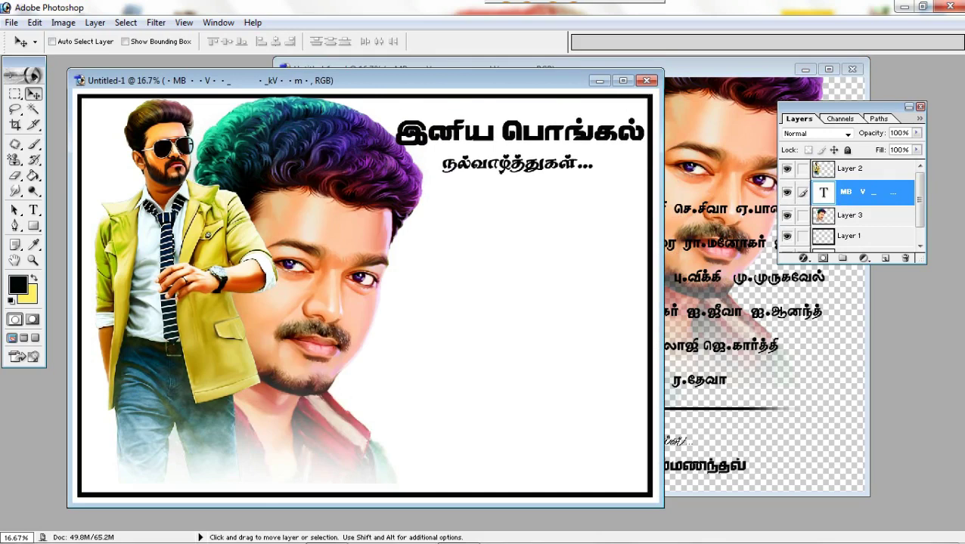
- Nudge the face portrait (Layer 3) left and shift the actor figure slightly left
right_click(316, 175)
left_click(378, 183)
left_click_drag(317, 226, 314, 226)
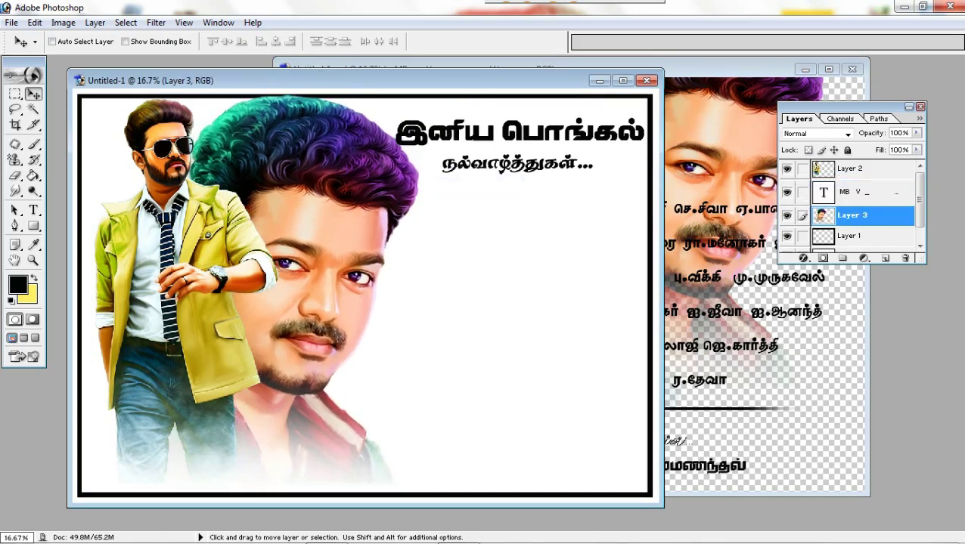
right_click(160, 254)
left_click(189, 263)
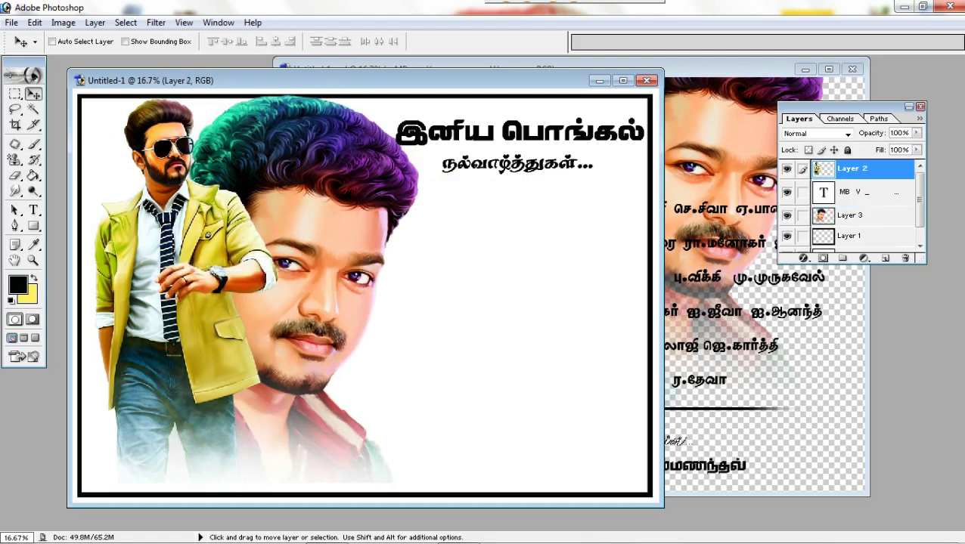
left_click_drag(196, 412, 187, 415)
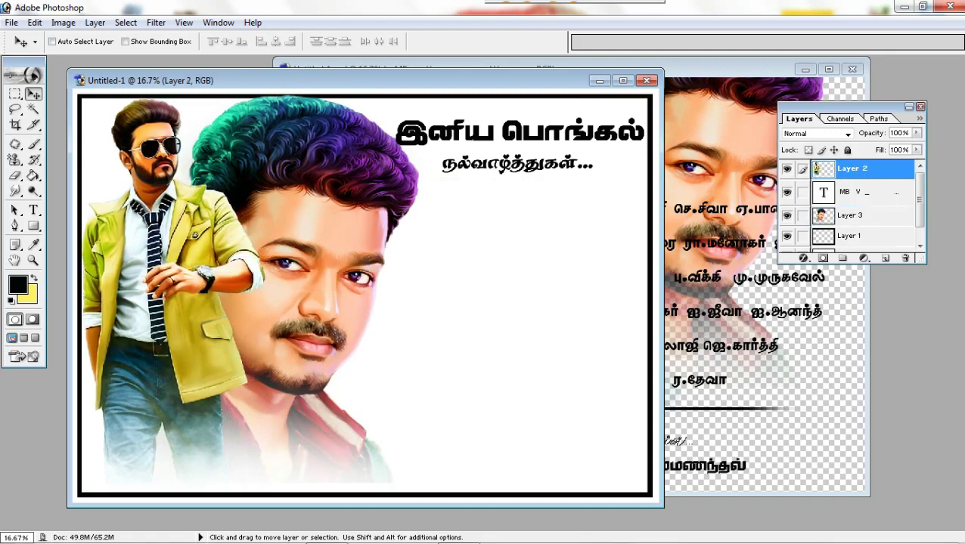
- Fine-tune the face portrait and raise the greeting heading slightly up and left
right_click(296, 206)
left_click(334, 216)
left_click_drag(318, 302, 316, 303)
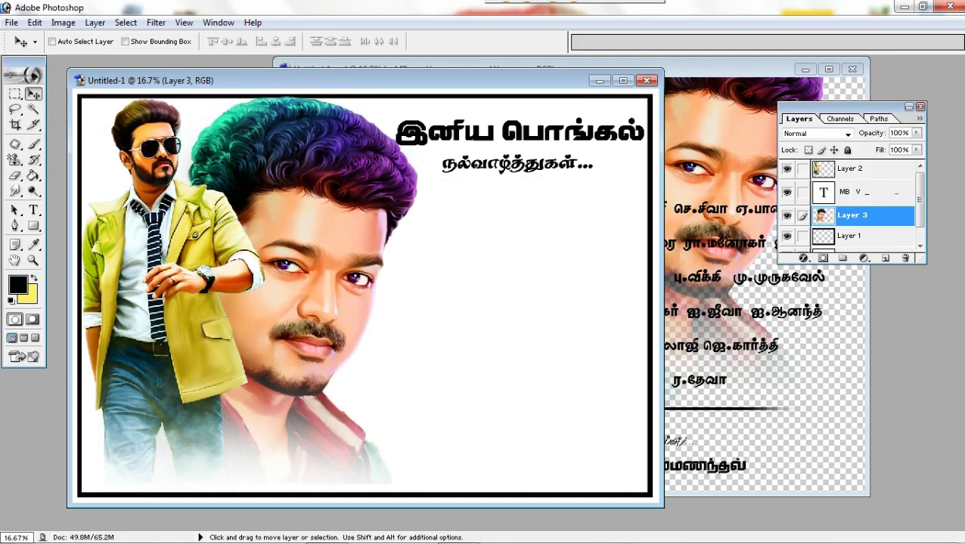
right_click(476, 141)
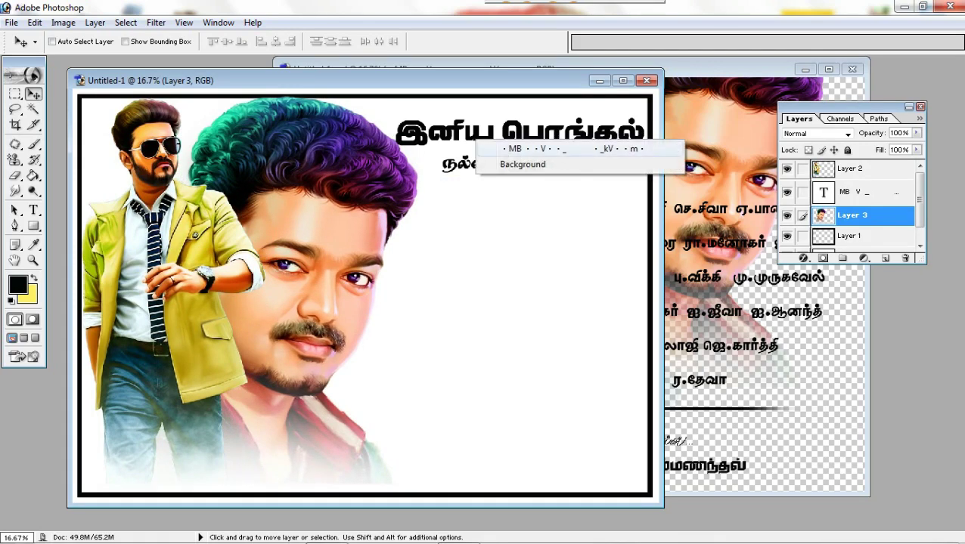
left_click(499, 151)
left_click_drag(499, 151, 495, 144)
key("shift+Up")
key("shift+Up")
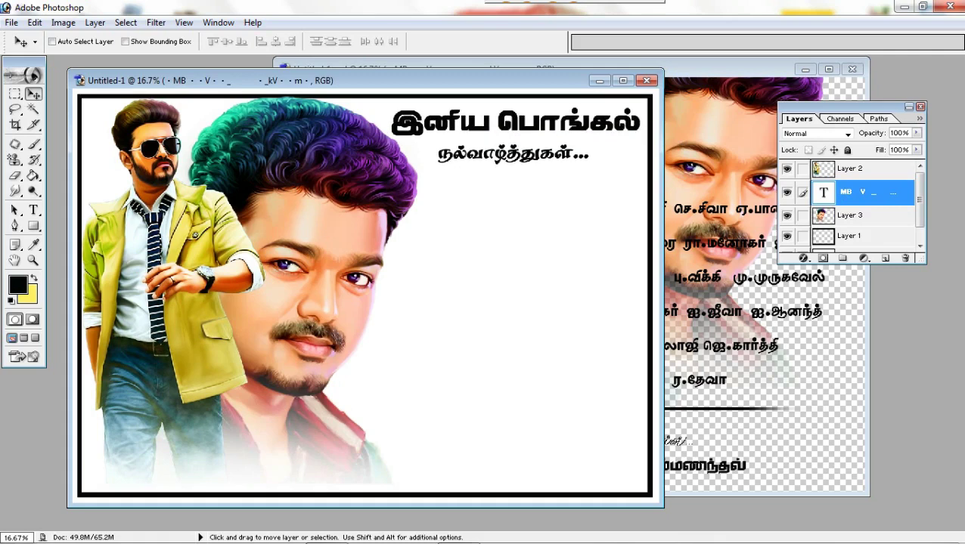
key("ctrl+Tab")
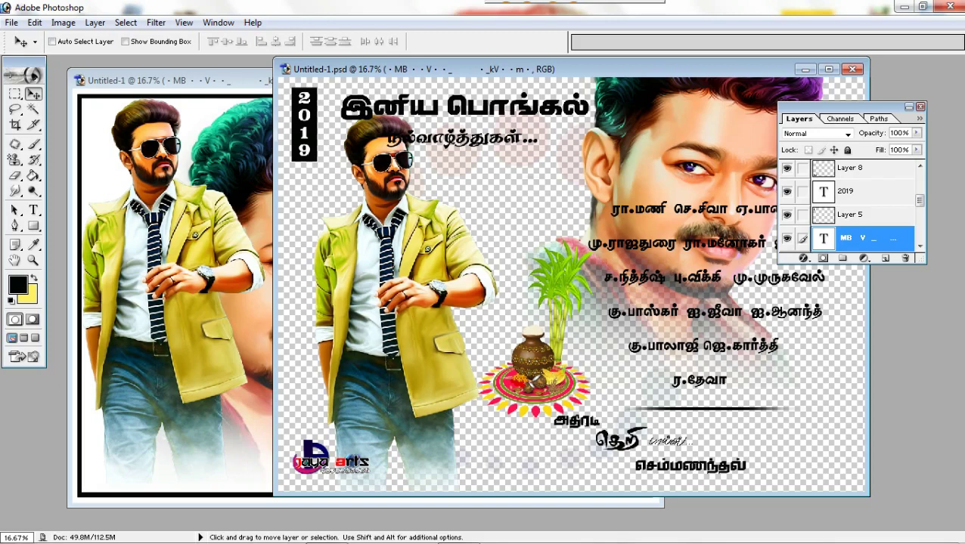
- Pick through the sample's face and text layers and shift the greeting heading text
right_click(647, 246)
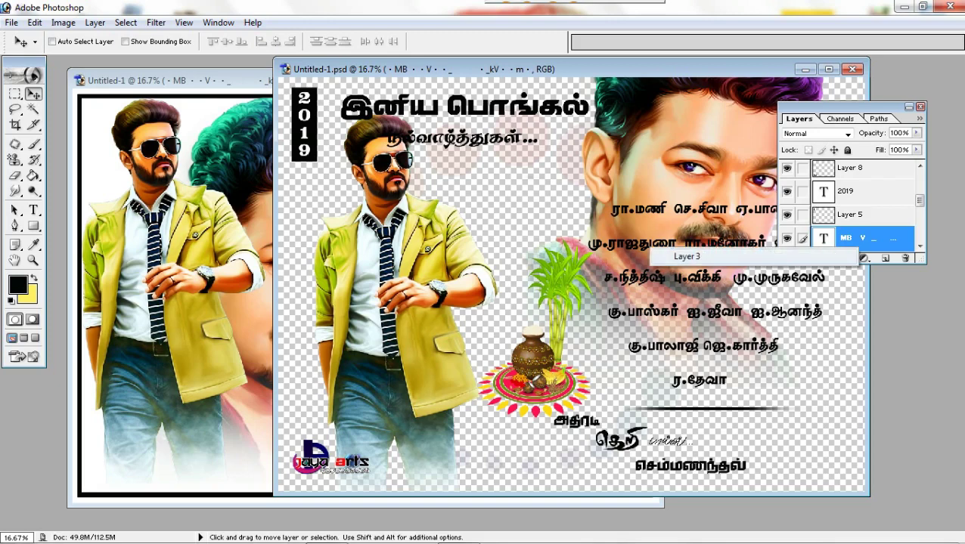
left_click(688, 256)
right_click(649, 249)
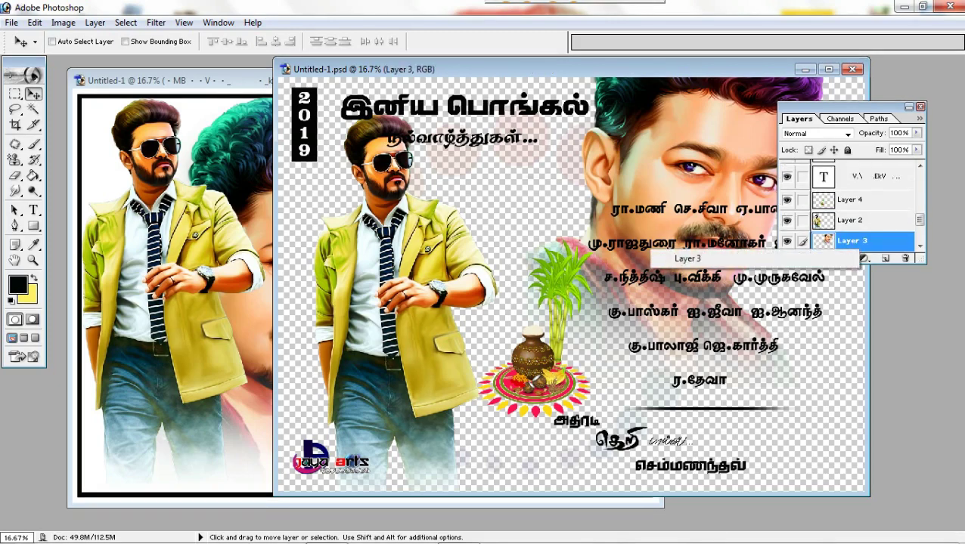
left_click(688, 258)
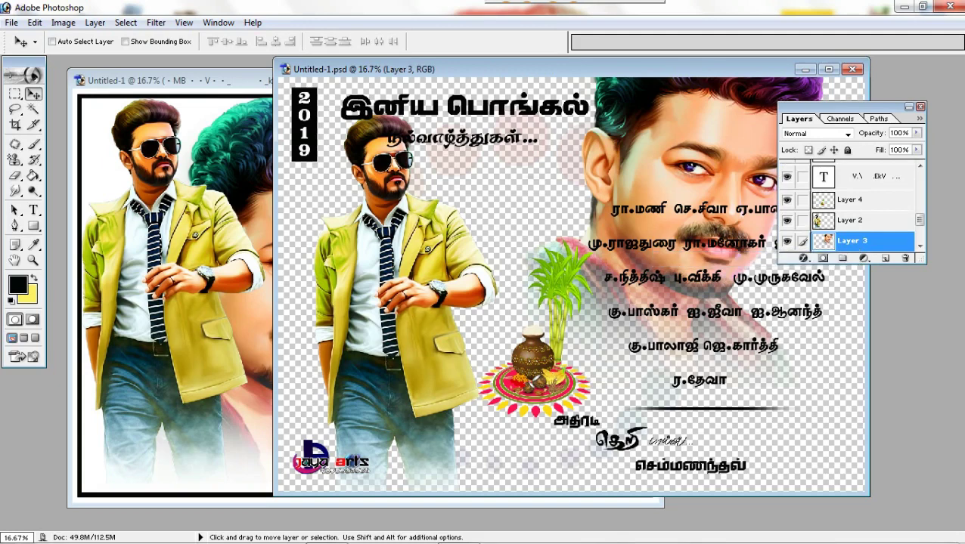
right_click(650, 248)
left_click(680, 259)
mouse_move(465, 121)
left_mouse_down()
mouse_move(376, 139)
mouse_move(428, 141)
left_mouse_up()
- Copy the Tamil names block into the poster and nudge it just below the heading
left_click(866, 198)
left_click_drag(680, 259, 198, 235)
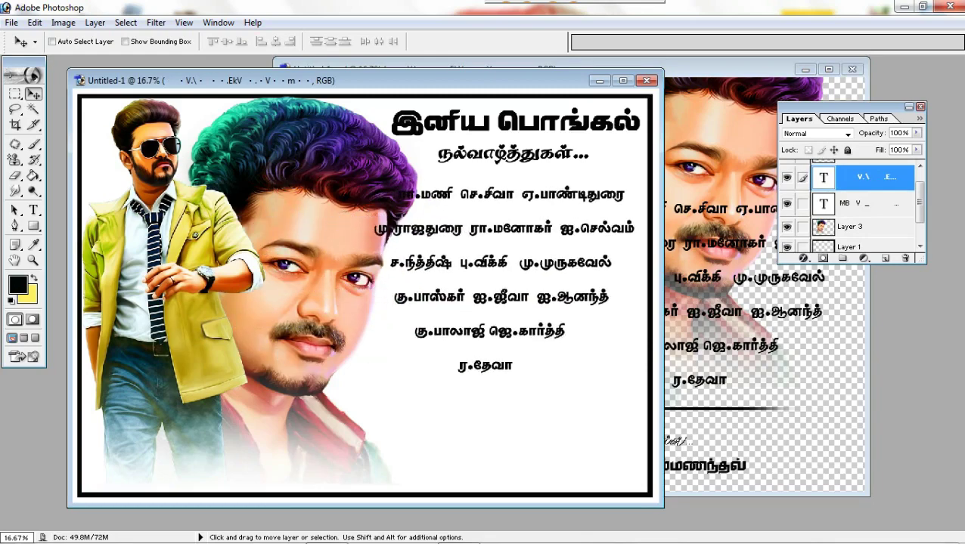
mouse_move(453, 273)
left_mouse_down()
mouse_move(518, 288)
mouse_move(533, 303)
left_mouse_up()
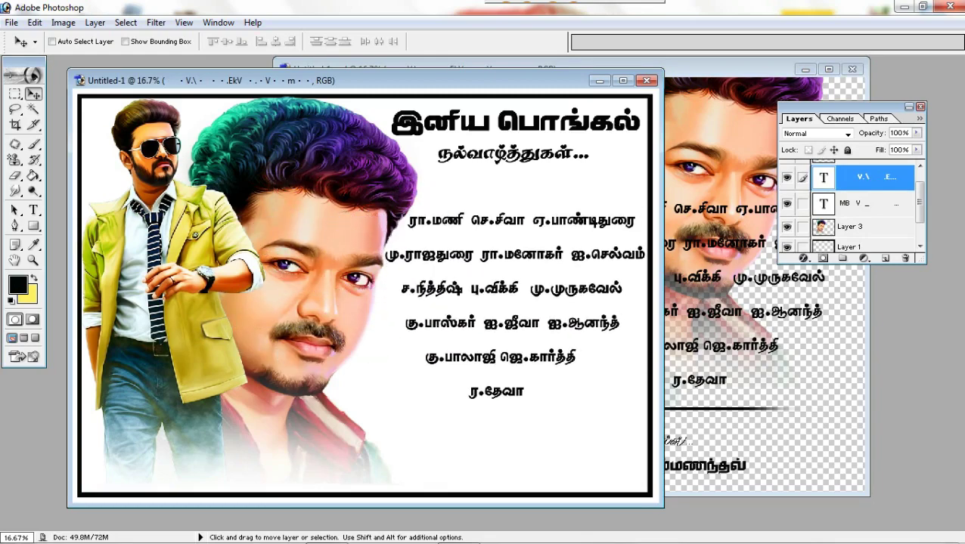
key("shift+Down")
key("shift+Down")
key("shift+Down")
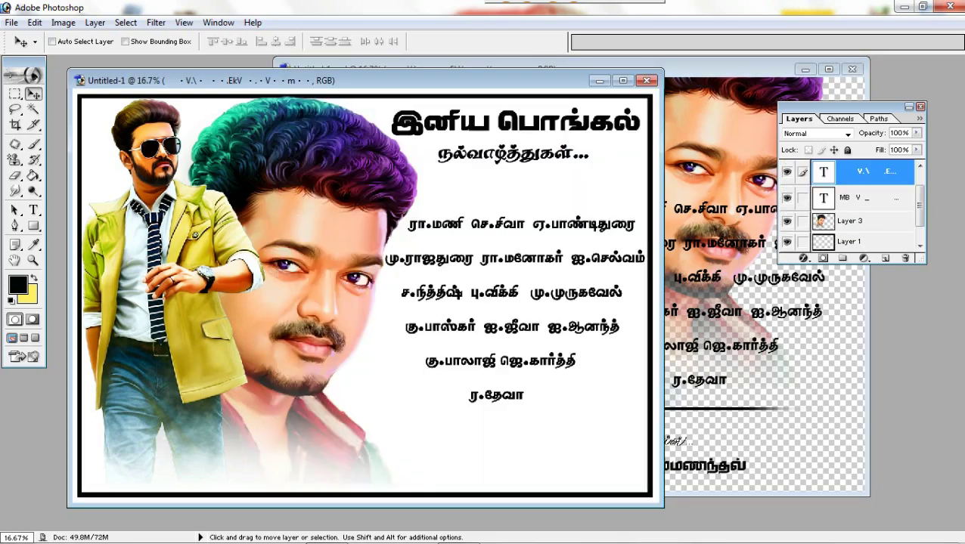
key("shift+Down")
key("shift+Down")
key("shift+Down")
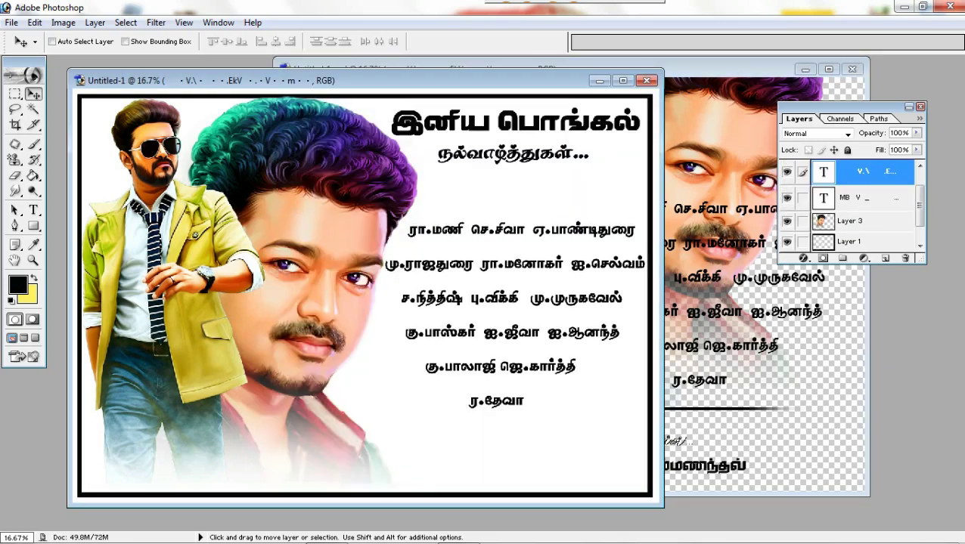
key("shift+Up")
key("shift+Up")
key("shift+Up")
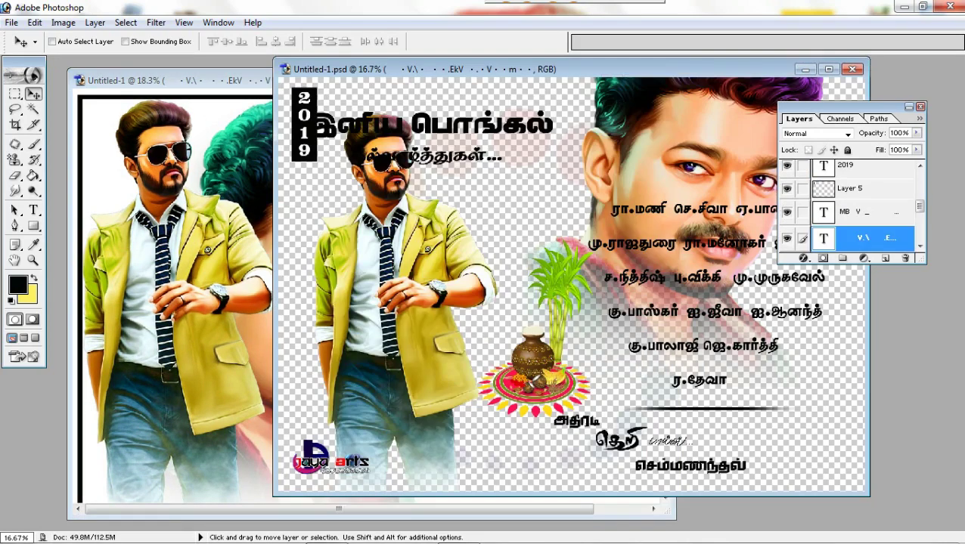
- Copy the Layer 4 pot-and-sugarcane art into the poster's bottom-right corner, one layer lower
mouse_move(546, 381)
left_mouse_down()
mouse_move(332, 332)
mouse_move(586, 385)
mouse_move(597, 400)
left_mouse_up()
right_click(504, 371)
left_click(541, 380)
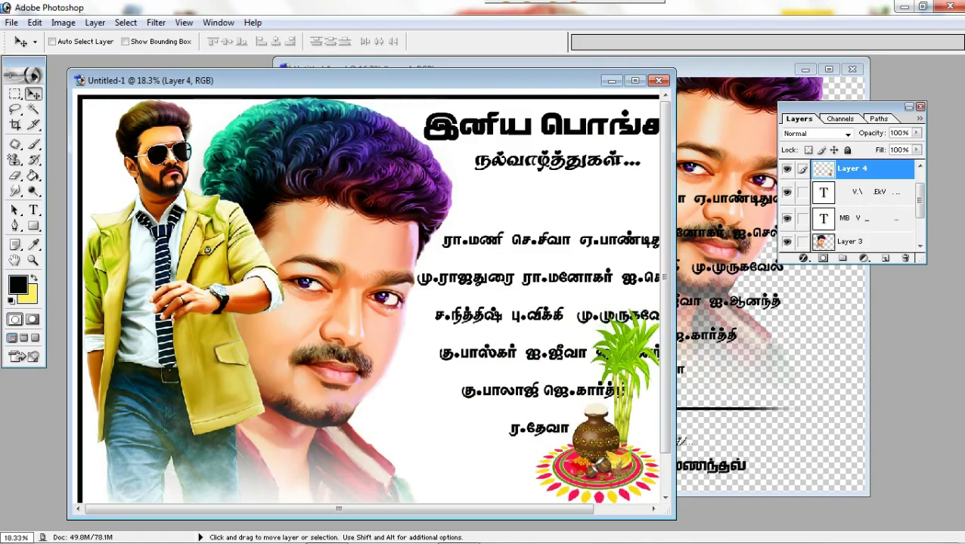
left_click(635, 80)
left_click_drag(716, 412, 725, 423)
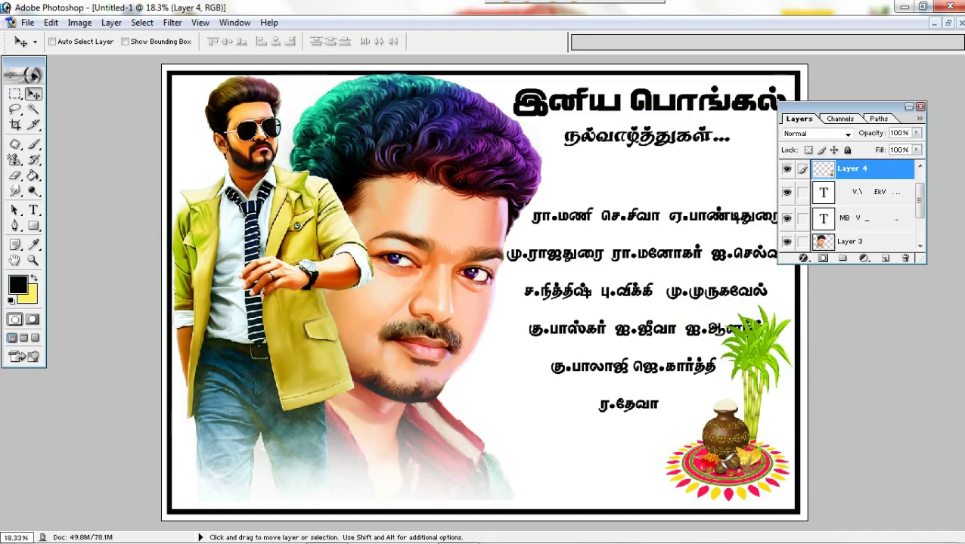
key("ctrl+bracketleft")
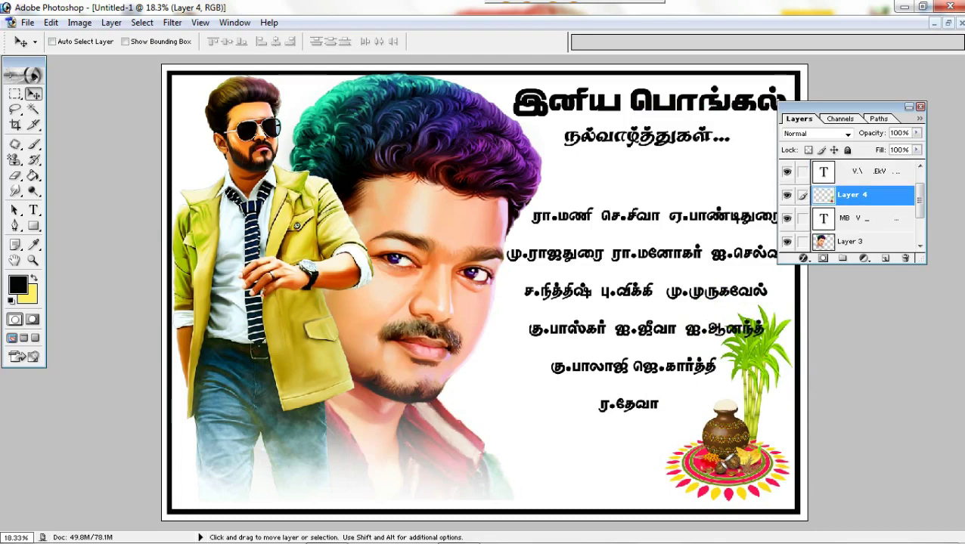
mouse_move(724, 423)
left_mouse_down()
mouse_move(727, 443)
mouse_move(723, 429)
left_mouse_up()
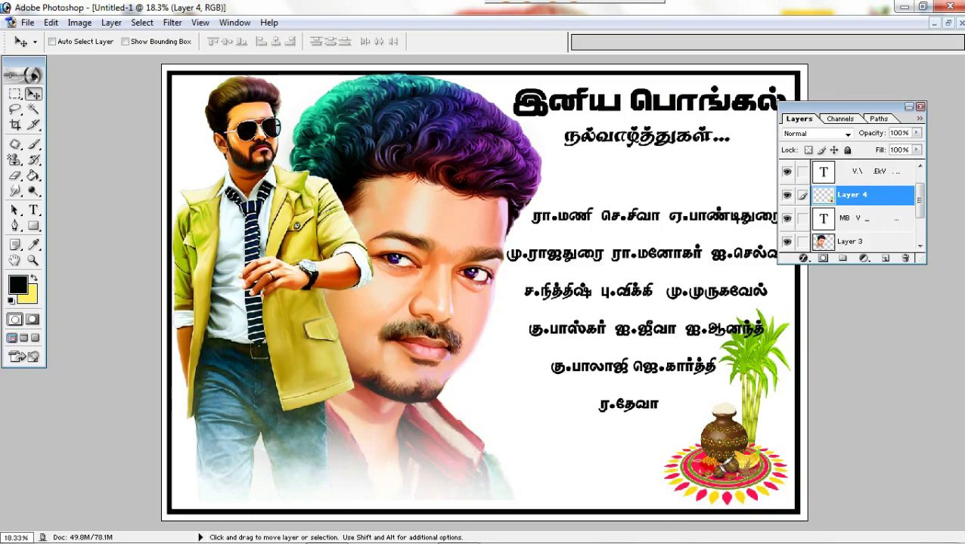
left_click(947, 23)
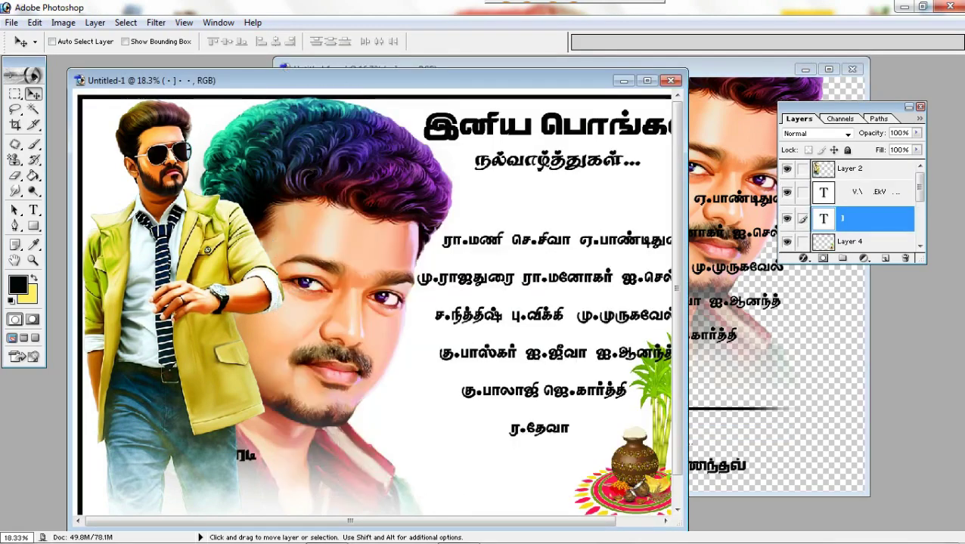
- Copy the அதிரடி, தெறி and bottom village-name text layers from the sample into the poster
left_click_drag(290, 454, 246, 455)
key("ctrl+Tab")
right_click(631, 443)
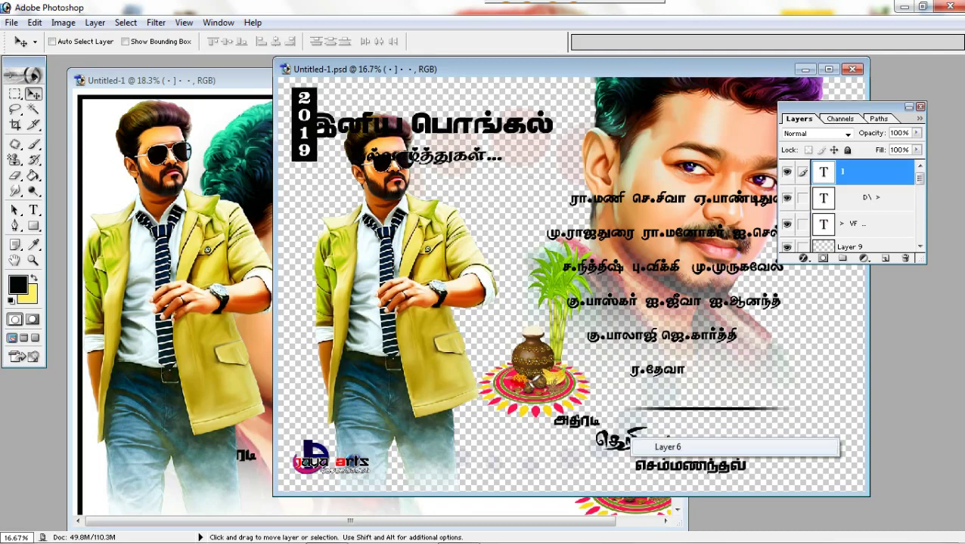
left_click(667, 447)
right_click(637, 444)
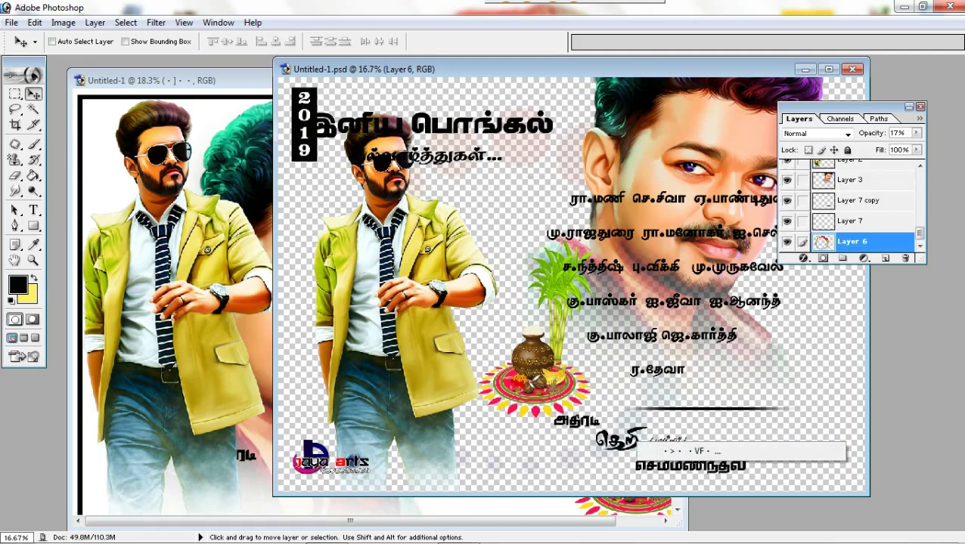
left_click(665, 451)
left_click_drag(593, 432, 237, 430)
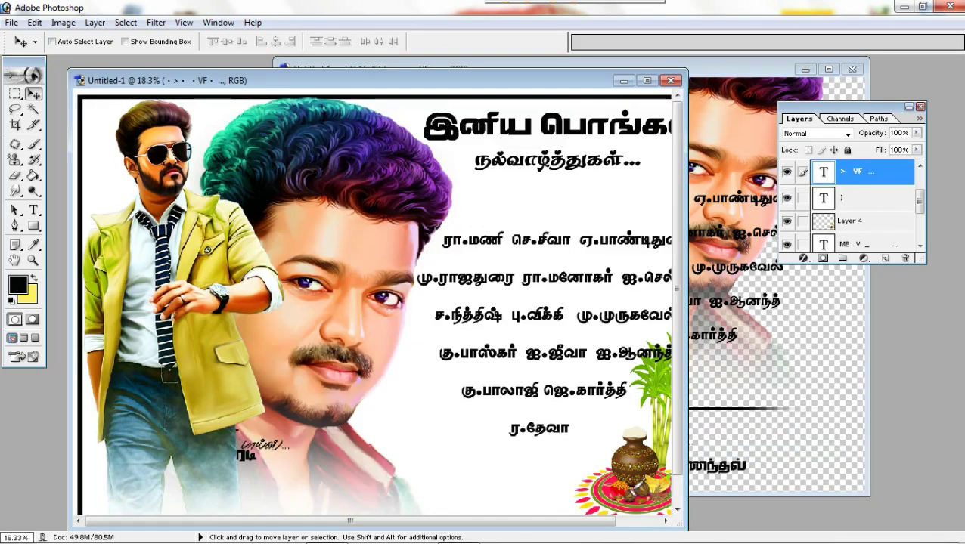
key("ctrl+Tab")
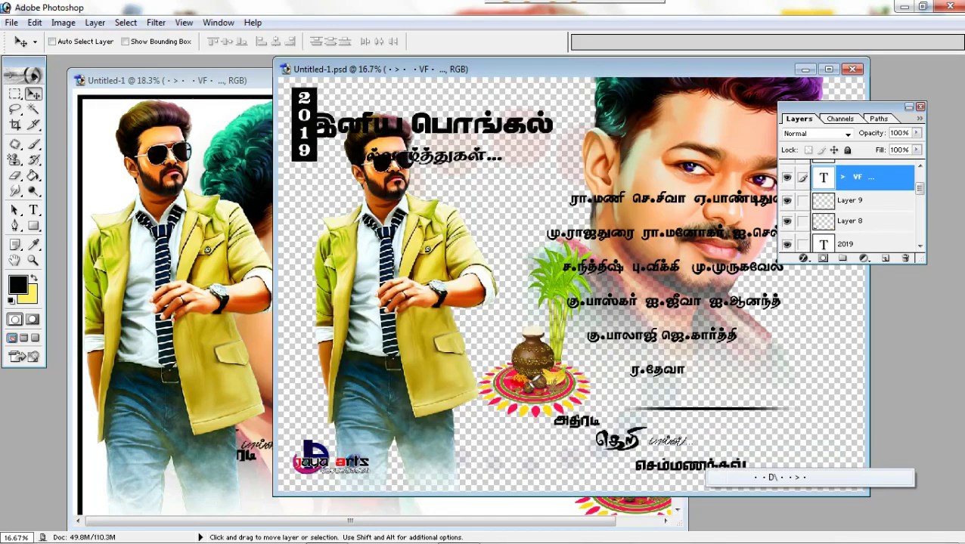
mouse_move(690, 465)
left_mouse_down()
mouse_move(227, 476)
mouse_move(575, 484)
left_mouse_up()
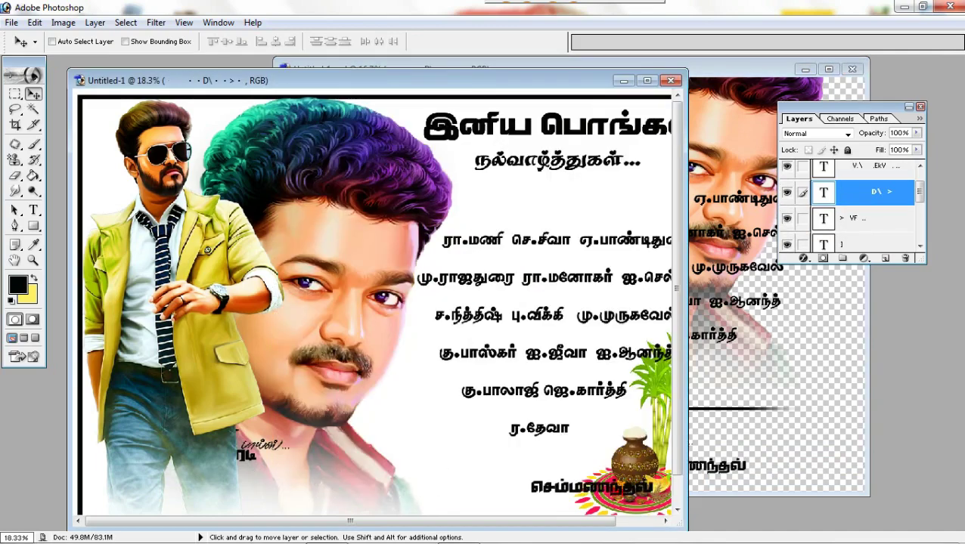
- Stack the village-name, தெறி and அதிரடி lines at the poster's bottom centre
left_click(647, 80)
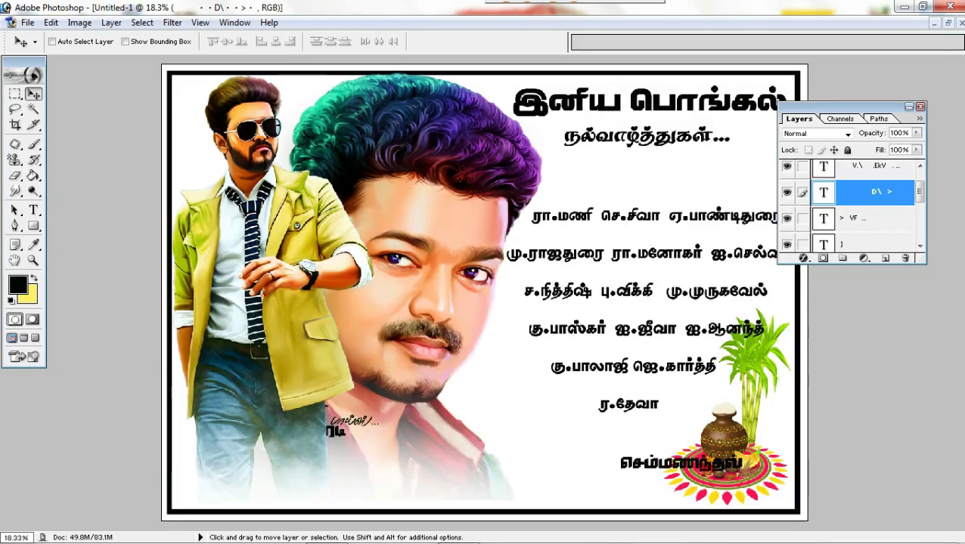
mouse_move(681, 463)
left_mouse_down()
mouse_move(617, 489)
mouse_move(625, 492)
left_mouse_up()
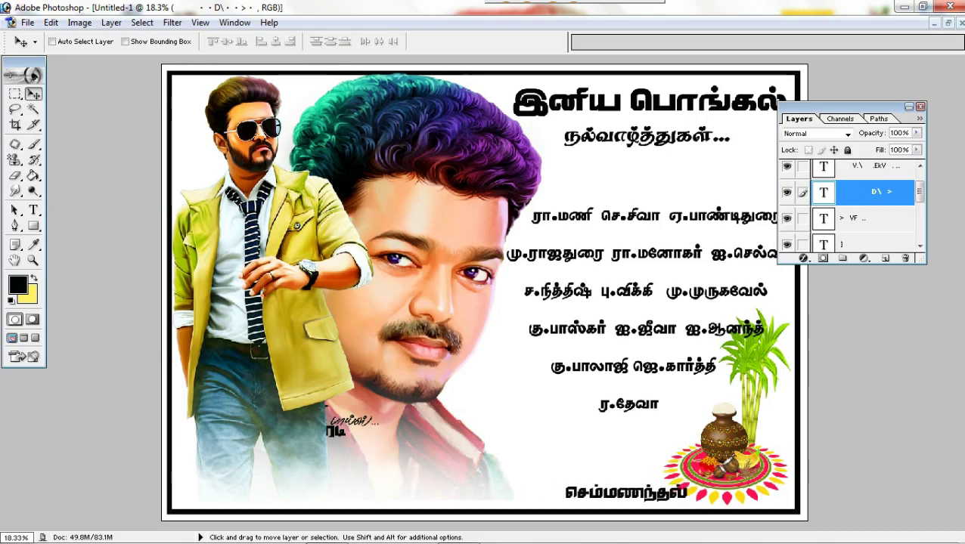
right_click(346, 419)
key("Escape")
key("alt+bracketleft")
left_click_drag(362, 420, 598, 471)
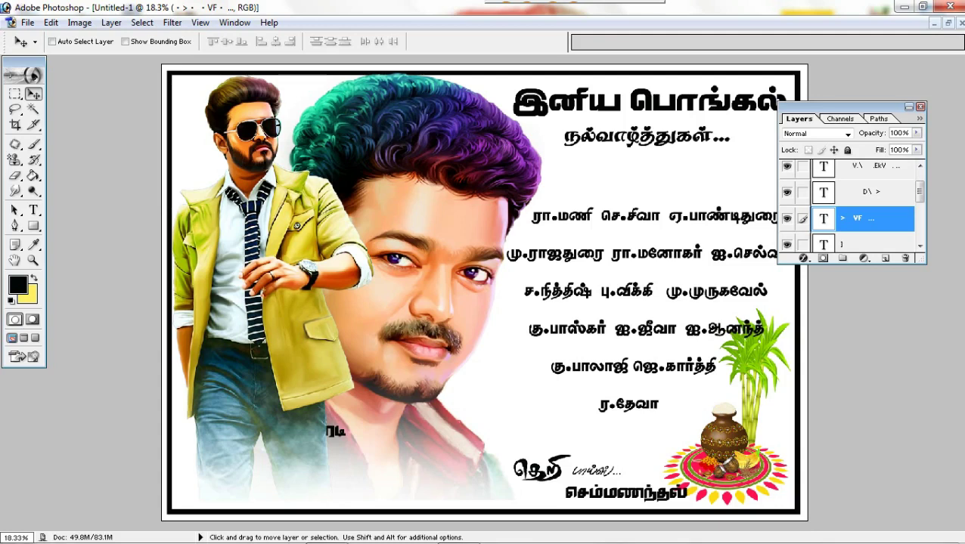
key("alt+bracketleft")
left_click_drag(336, 431, 505, 446)
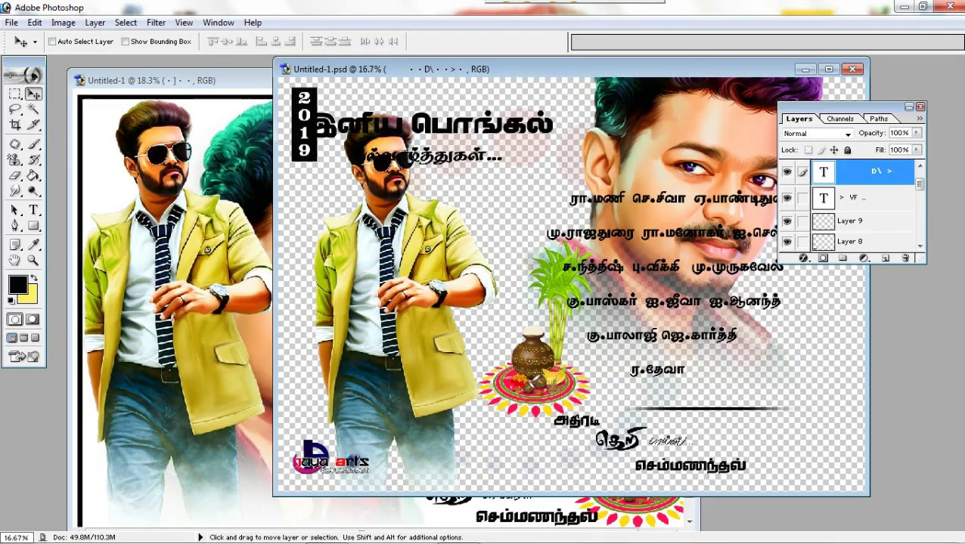
- Copy the thin line (Layer 7 copy) and black vertical bar into the poster, nudging the bar up
right_click(718, 411)
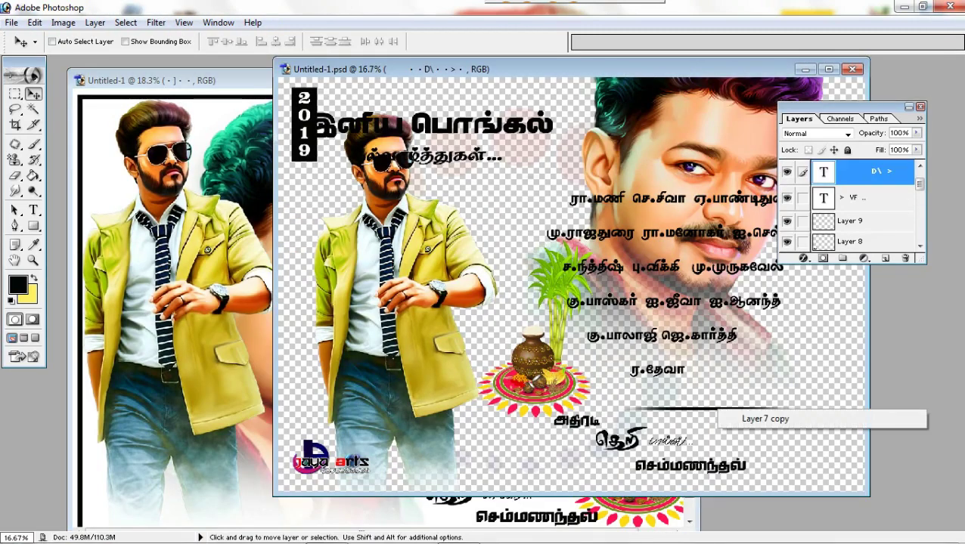
left_click(764, 419)
mouse_move(764, 419)
left_mouse_down()
mouse_move(250, 317)
mouse_move(446, 446)
mouse_move(446, 411)
left_mouse_up()
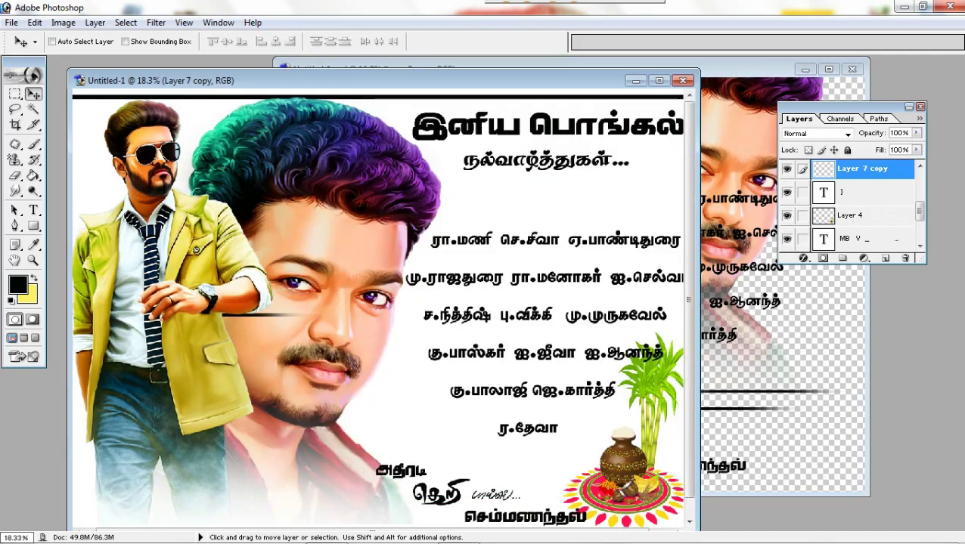
key("ctrl+Tab")
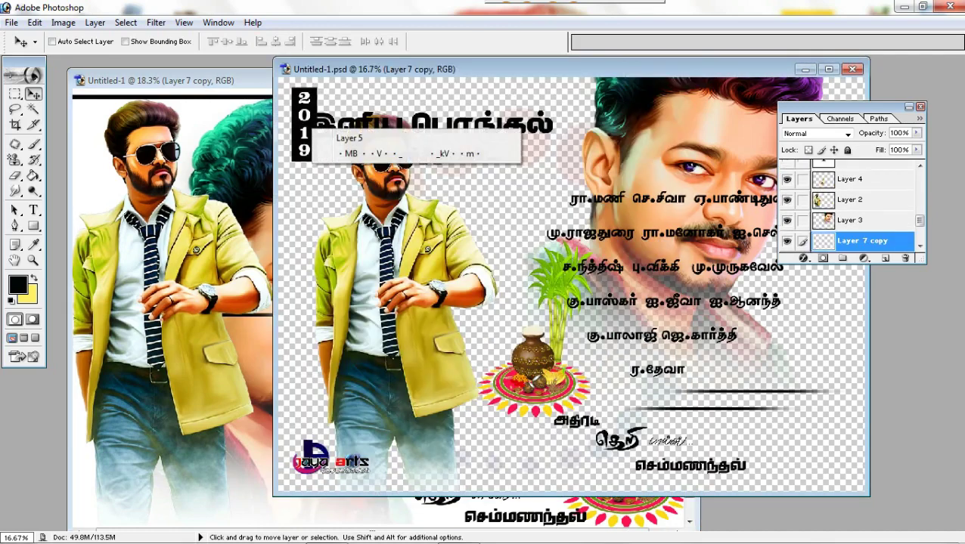
left_click_drag(314, 136, 314, 136)
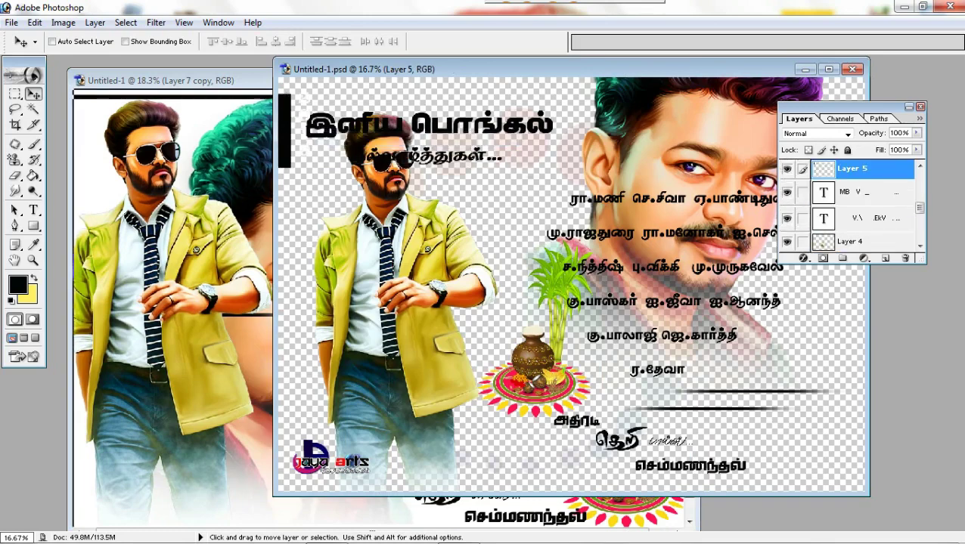
key("ctrl+Tab")
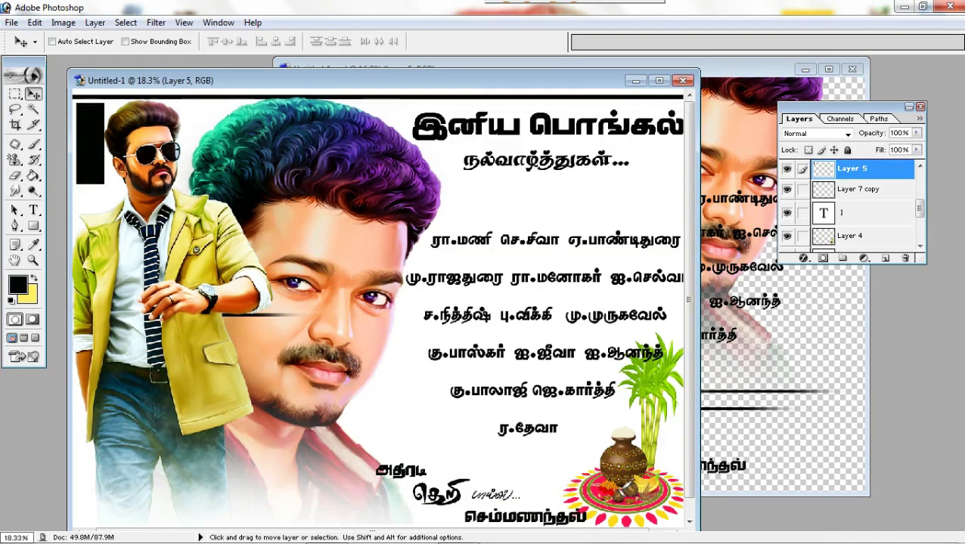
key("shift+Up")
key("shift+Up")
key("shift+Up")
- Bring over the 2019 text layer, maximize the poster, and select the black bar layer
key("ctrl+Tab")
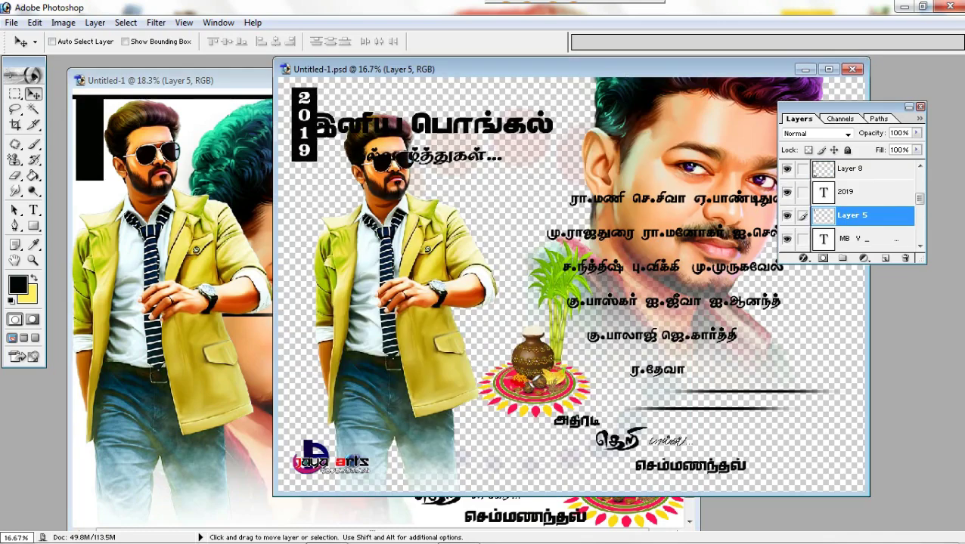
right_click(310, 120)
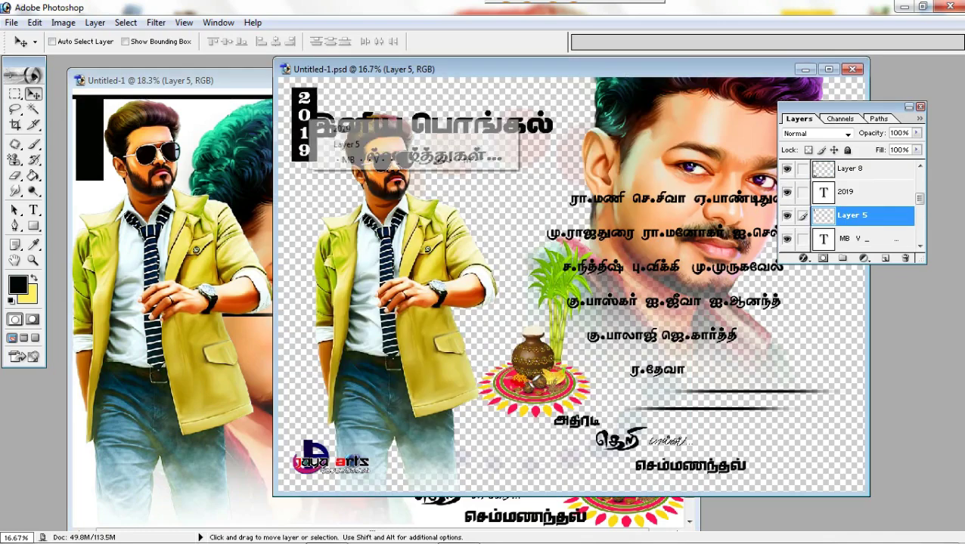
left_click(341, 129)
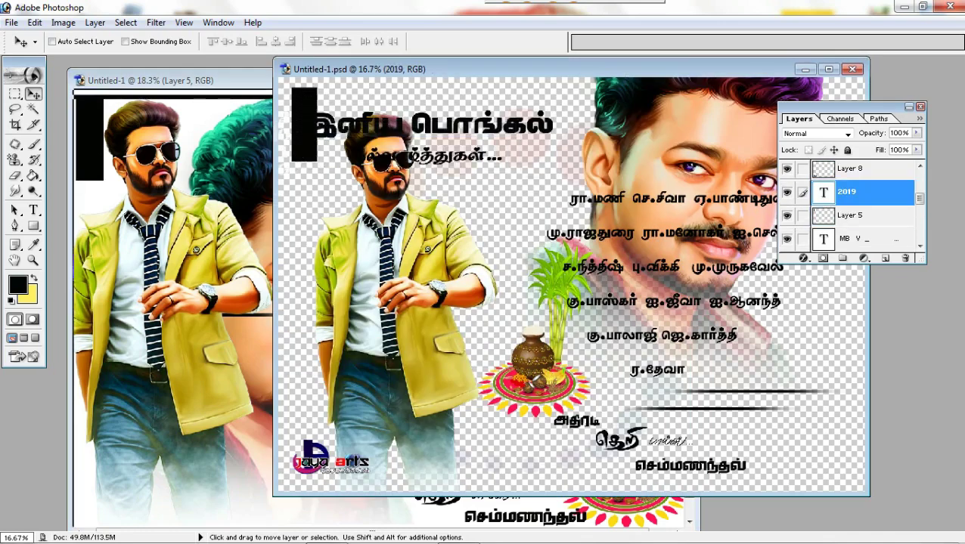
key("ctrl+Tab")
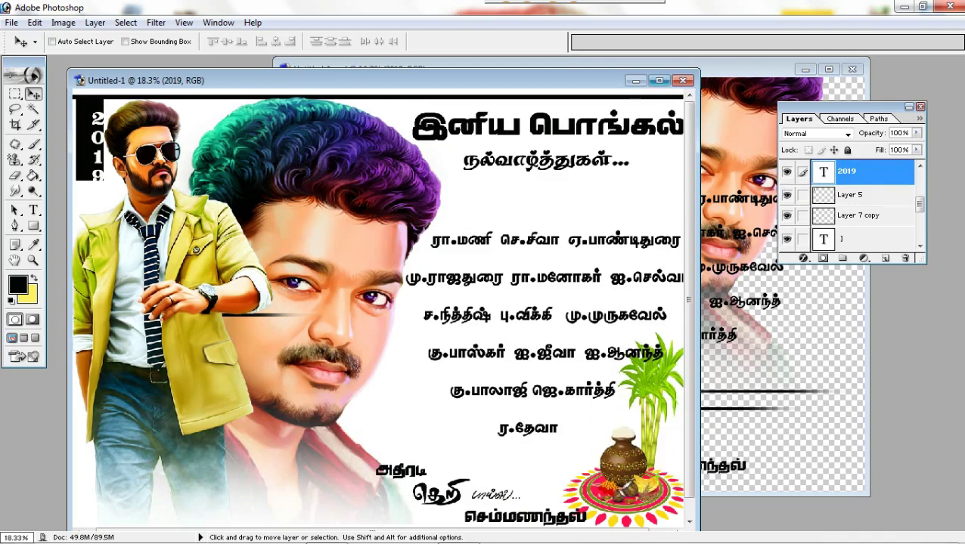
left_click(659, 80)
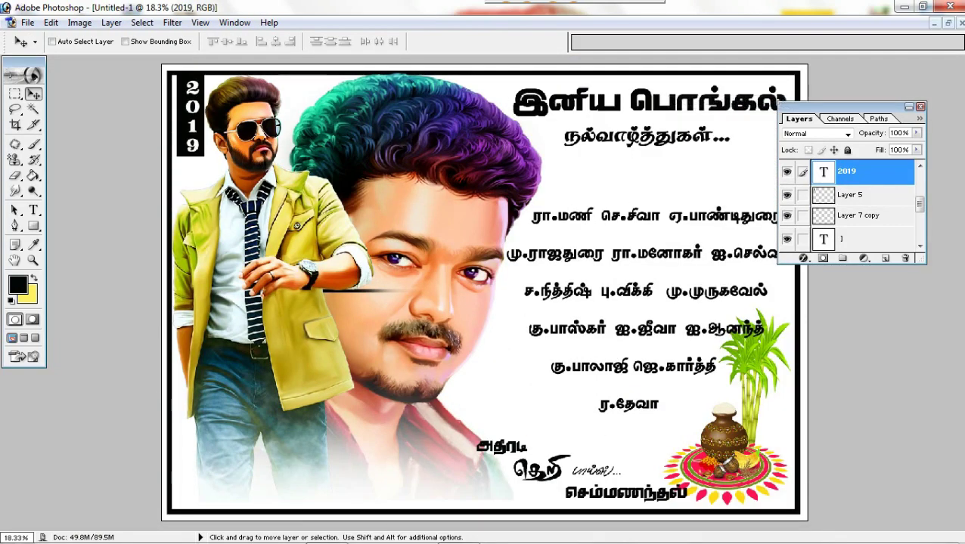
right_click(181, 89)
left_click(208, 97)
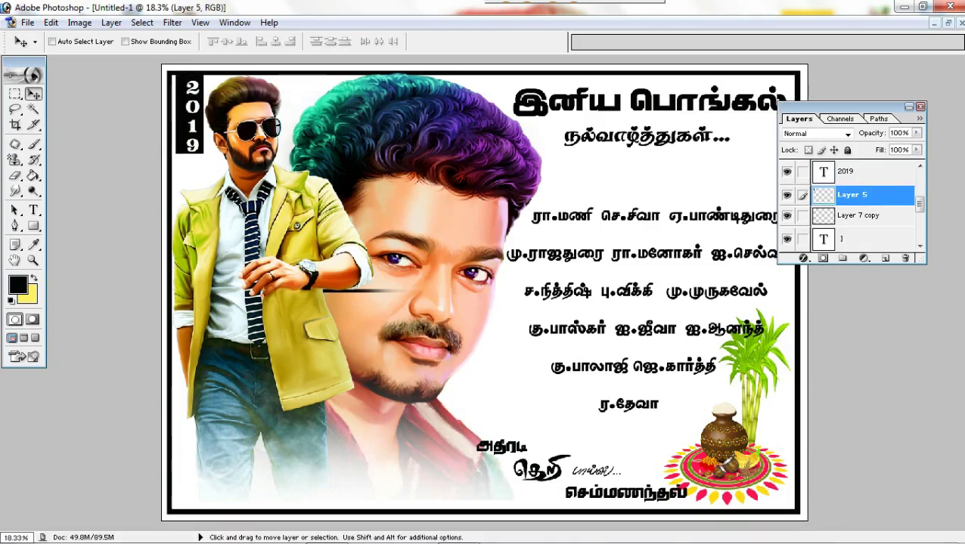
- Find the stray black line layer, Layer 7 copy, from the canvas and delete it
right_click(192, 87)
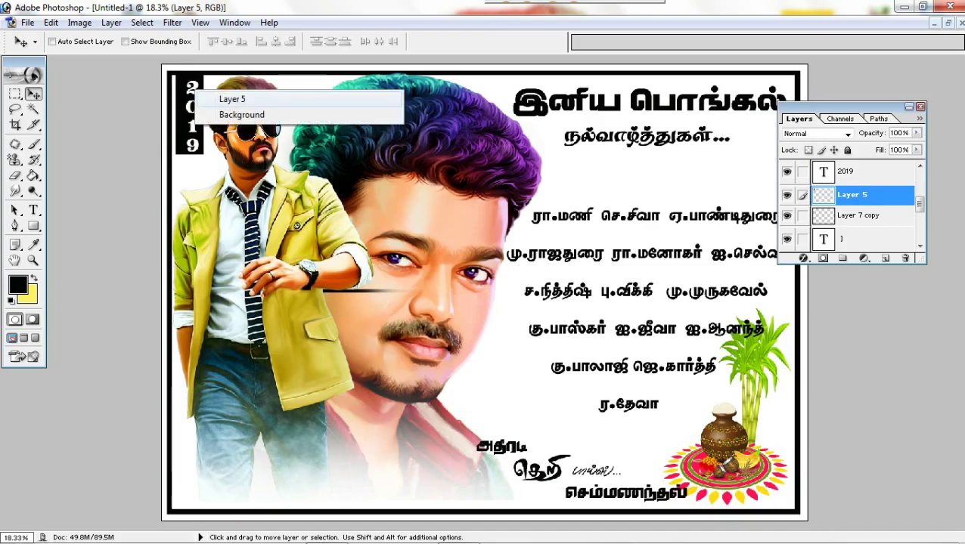
left_click(208, 95)
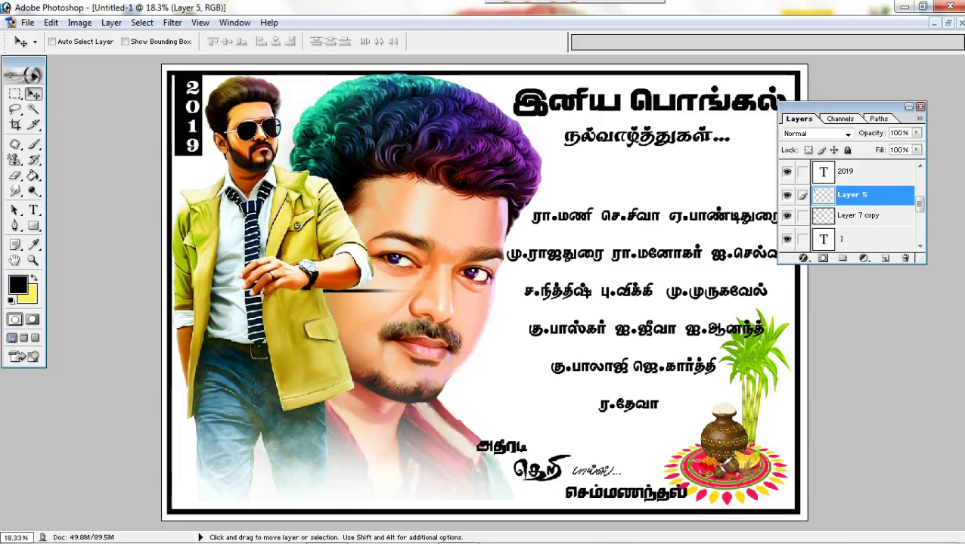
right_click(192, 86)
left_click(208, 93)
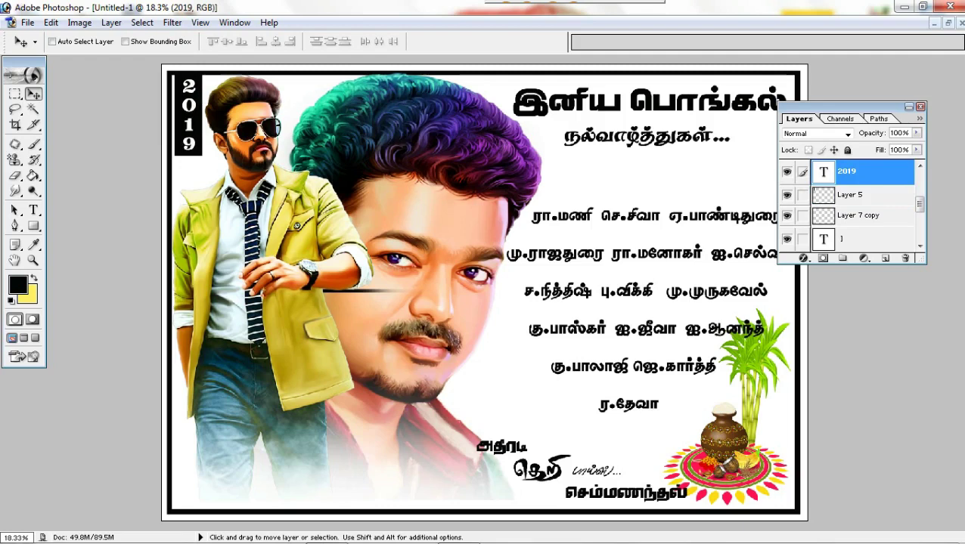
right_click(386, 291)
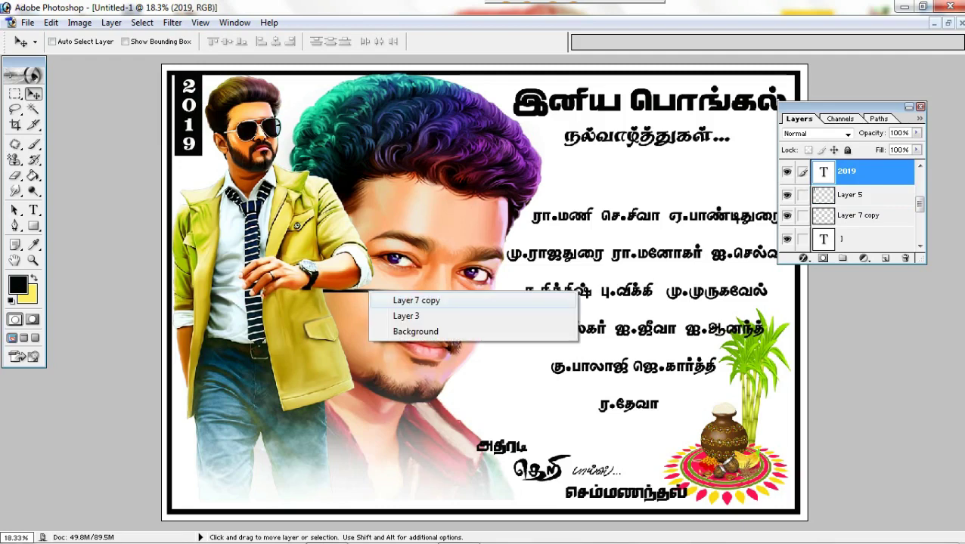
left_click(408, 302)
mouse_move(408, 303)
left_mouse_down()
mouse_move(629, 197)
mouse_move(629, 229)
left_mouse_up()
left_click(905, 257)
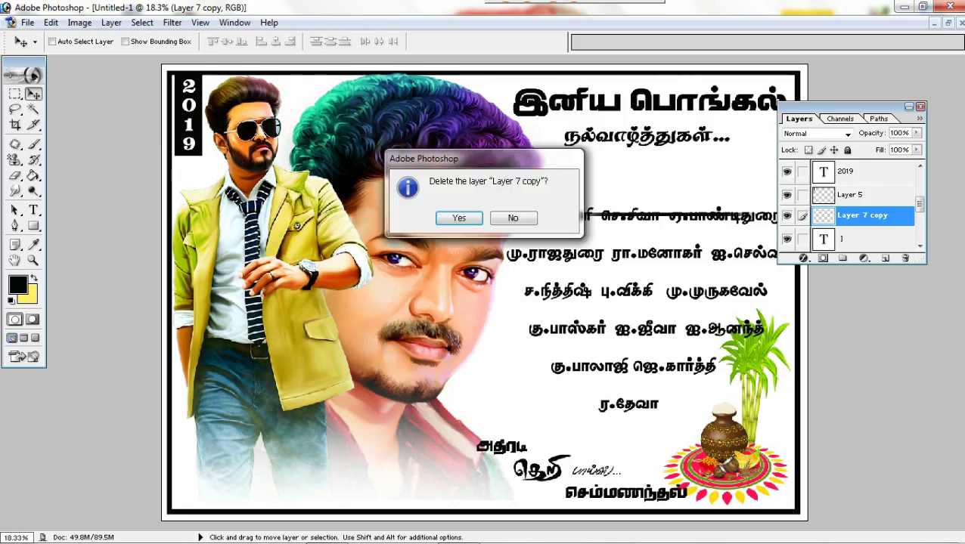
key("Return")
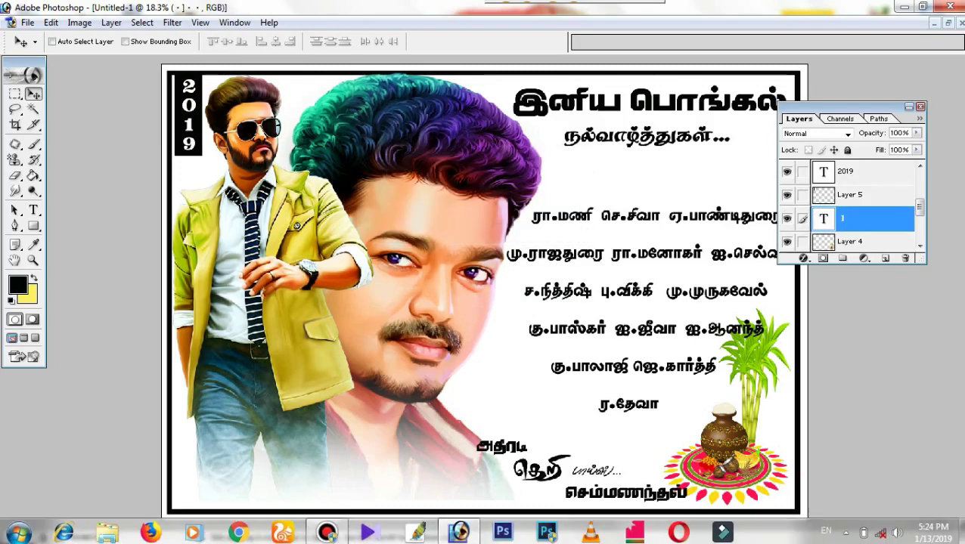
- Browse to D:\psd\Calligraphic-borders-collection and drag 056038-150ppp.jpg toward Photoshop
left_click(108, 531)
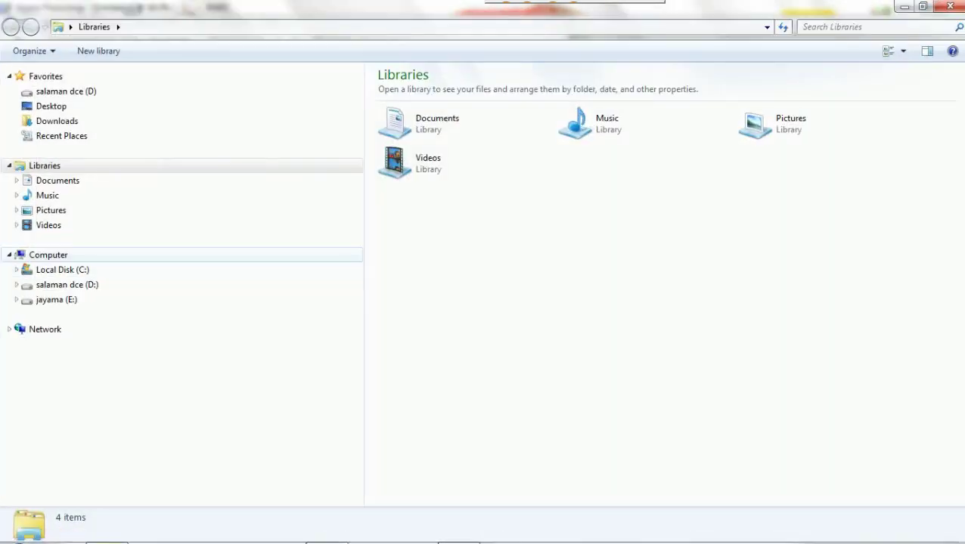
left_click(66, 284)
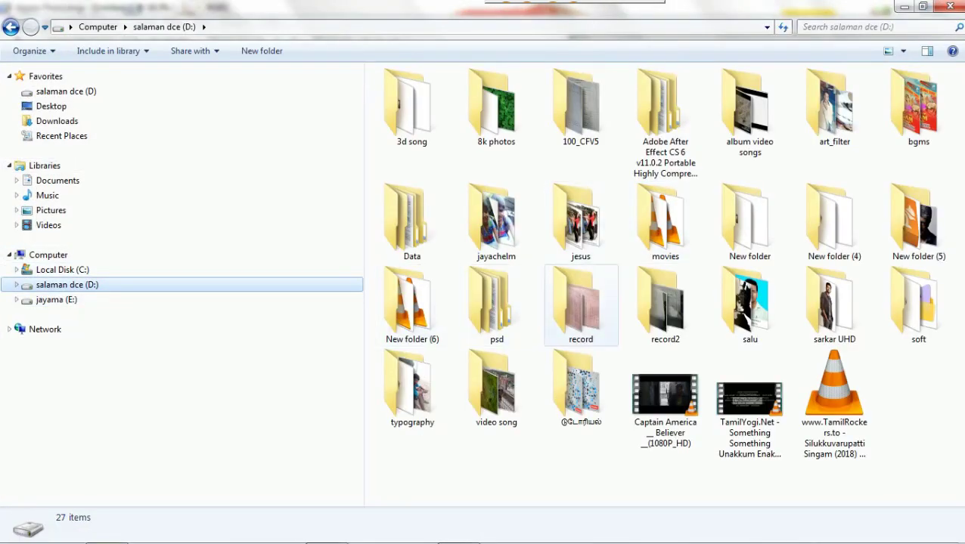
double_click(492, 303)
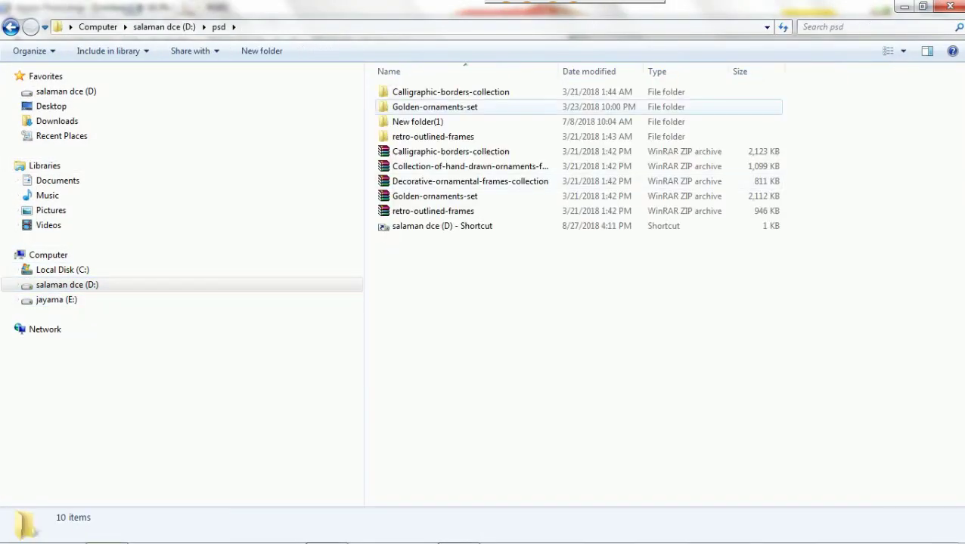
double_click(451, 91)
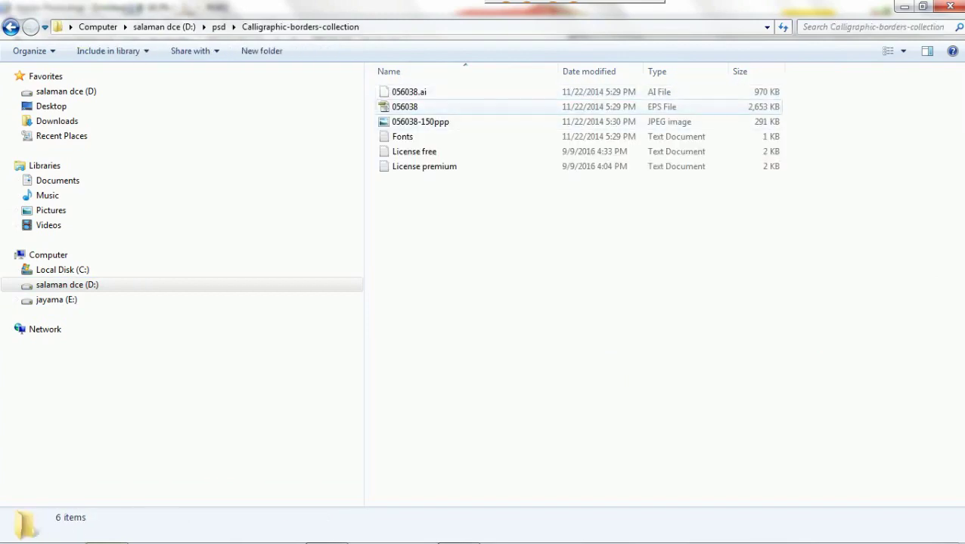
left_click_drag(421, 122, 422, 524)
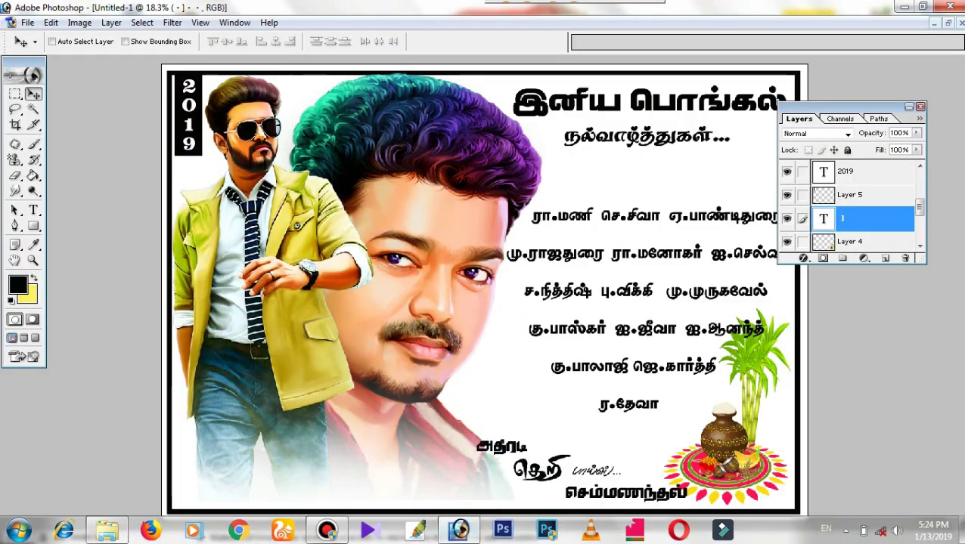
- Open the ornaments JPEG, accepting its colour profile, and Magic-Erase the cream background
left_click_drag(422, 530, 484, 302)
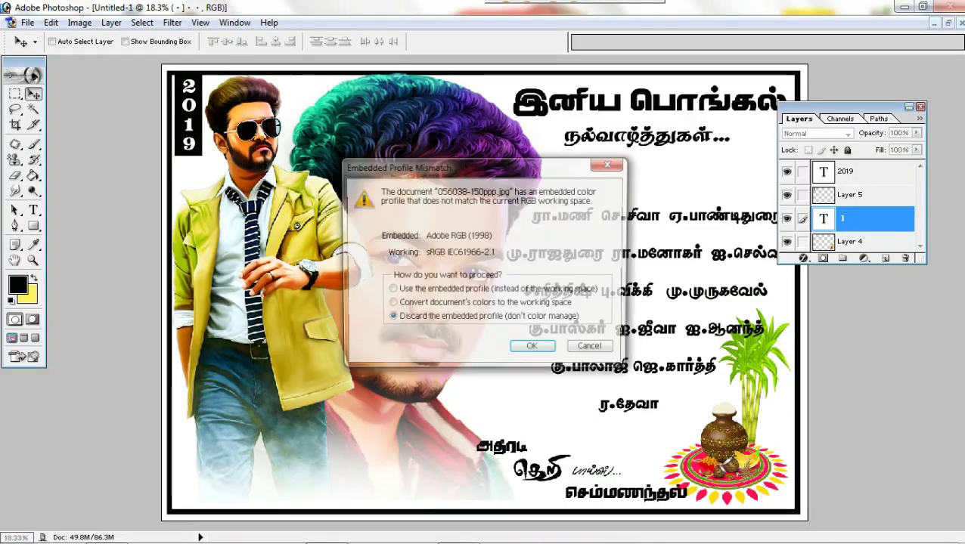
key("Return")
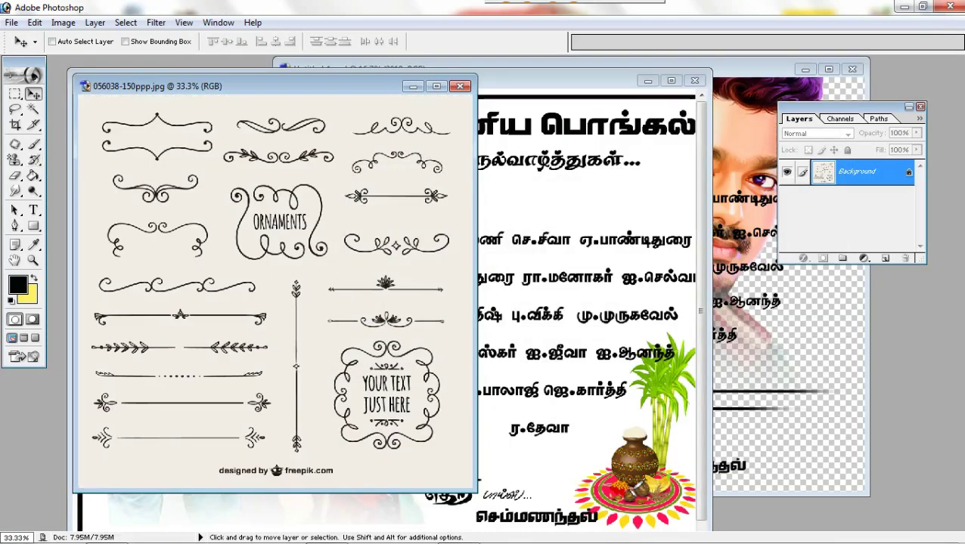
left_click_drag(15, 175, 76, 202)
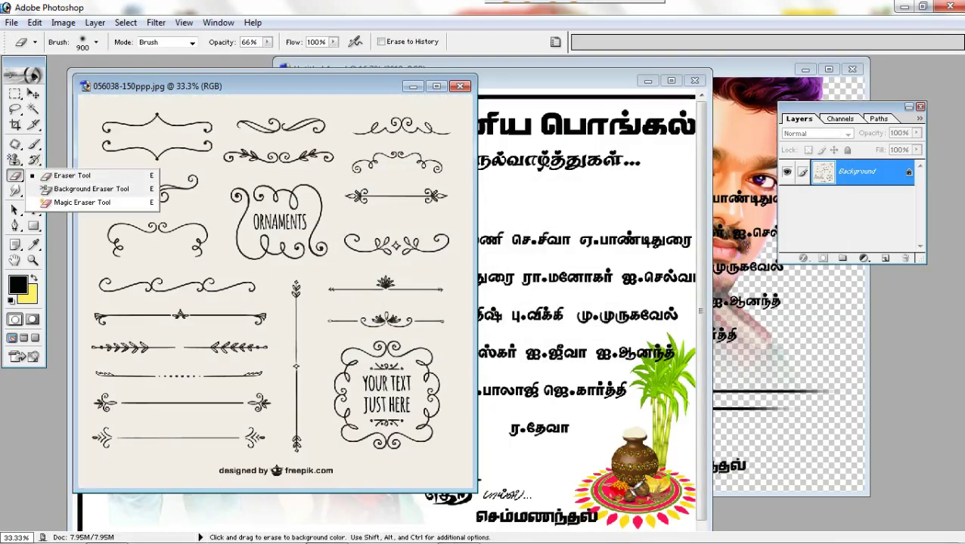
left_click_drag(15, 175, 83, 189)
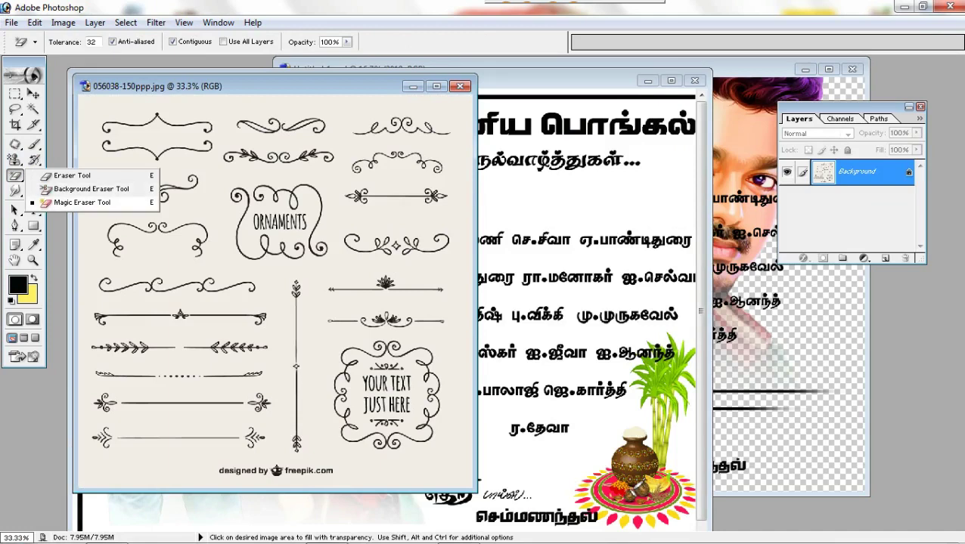
left_click(166, 257)
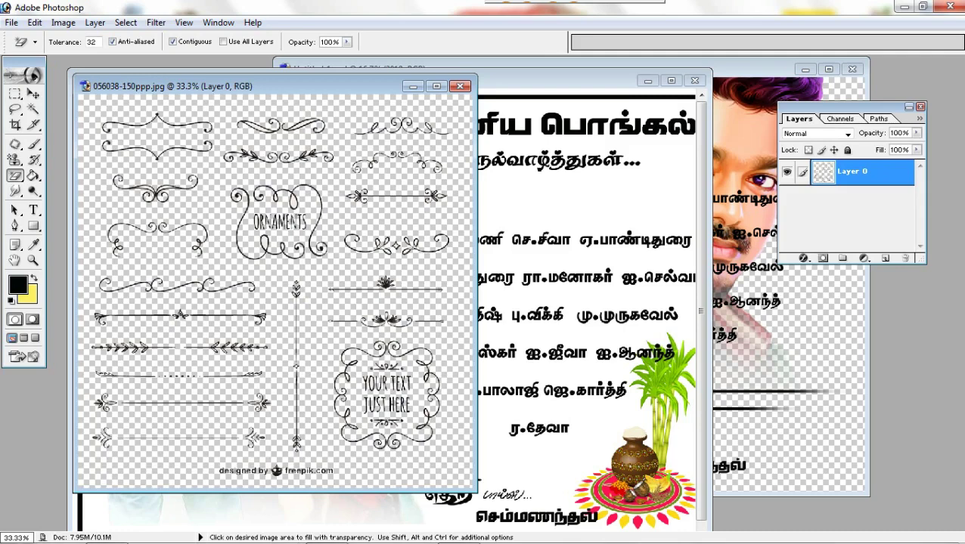
- Marquee-select the arrow ornament row and switch to the Move tool
left_click(15, 93)
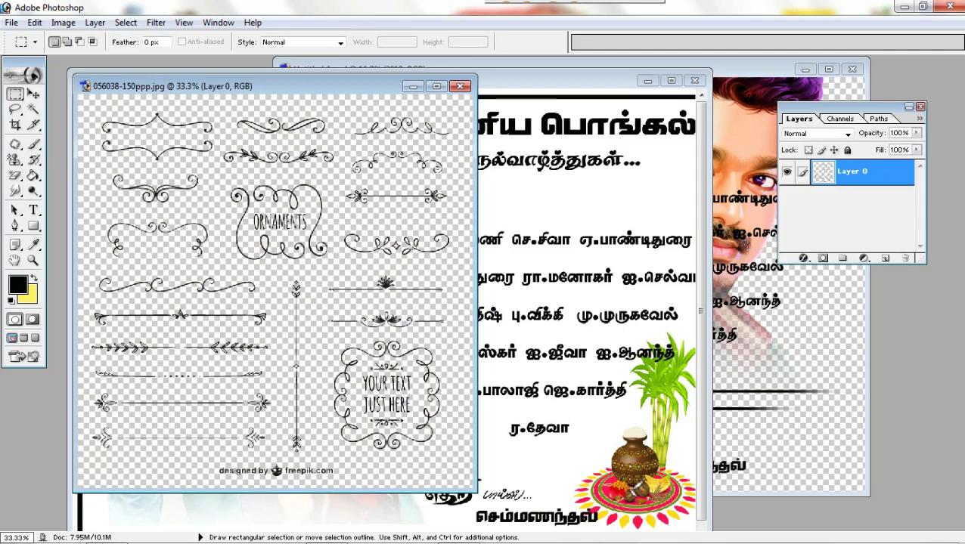
left_click_drag(83, 333, 279, 363)
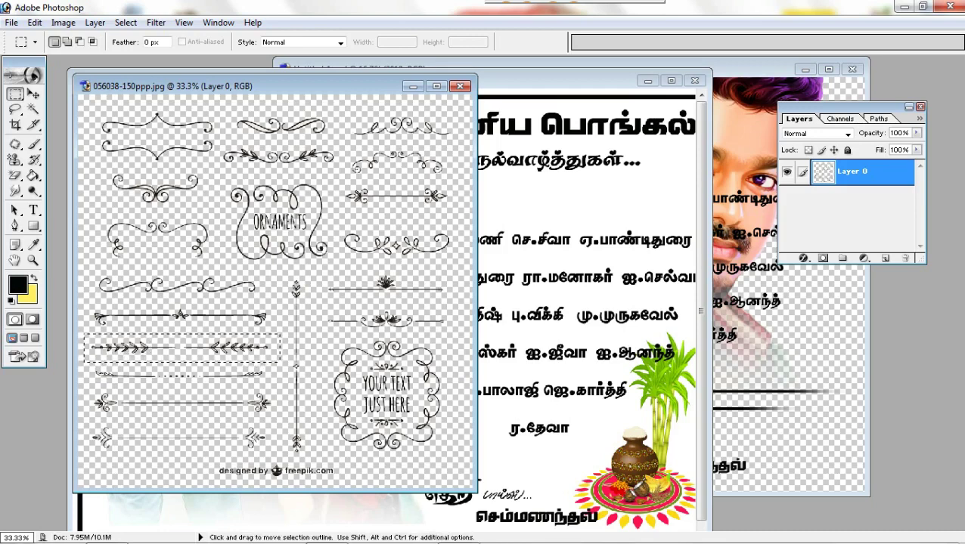
key("v")
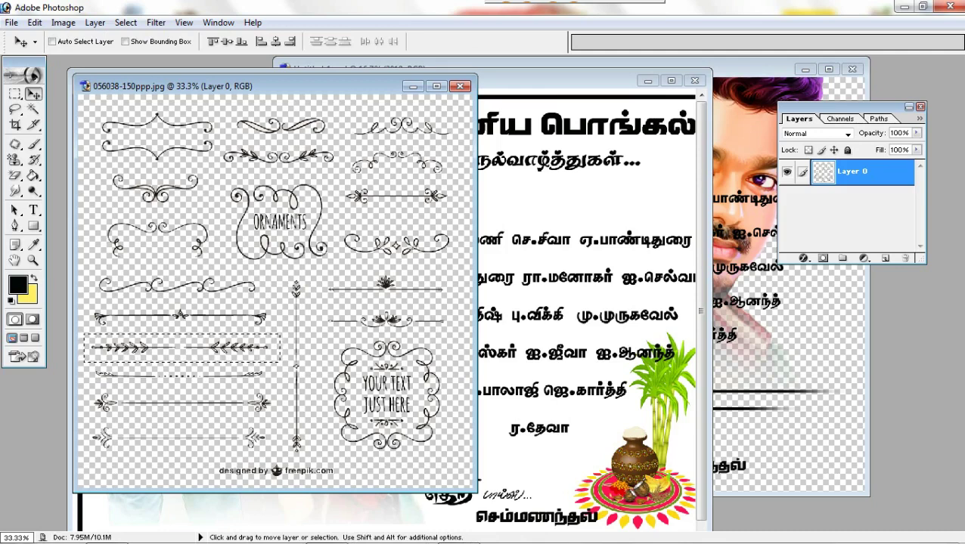
- Place the arrow ornament under the Pongal greeting, enlarge it, and deselect
left_click_drag(182, 348, 501, 270)
left_click_drag(443, 271, 586, 193)
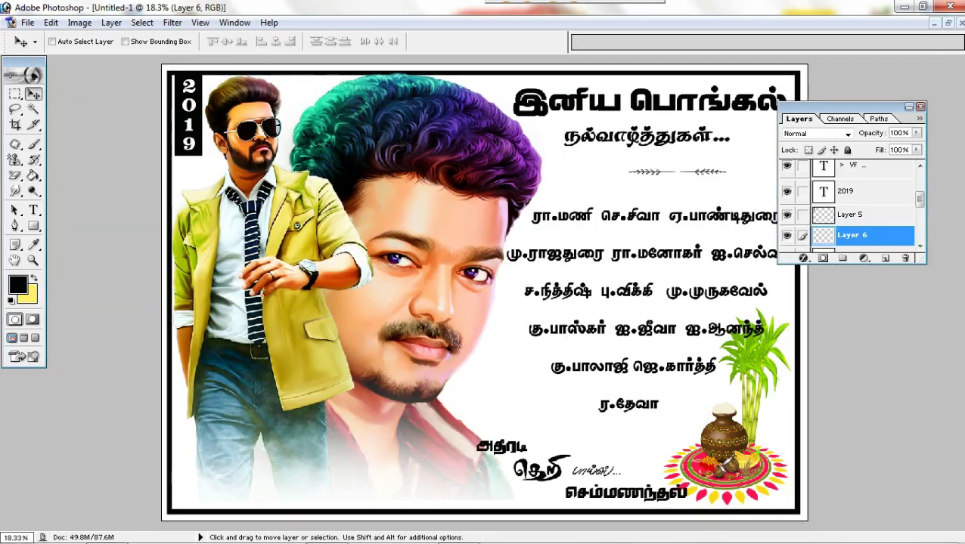
mouse_move(676, 171)
left_mouse_down()
mouse_move(625, 172)
mouse_move(824, 185)
left_mouse_up()
key("ctrl+t")
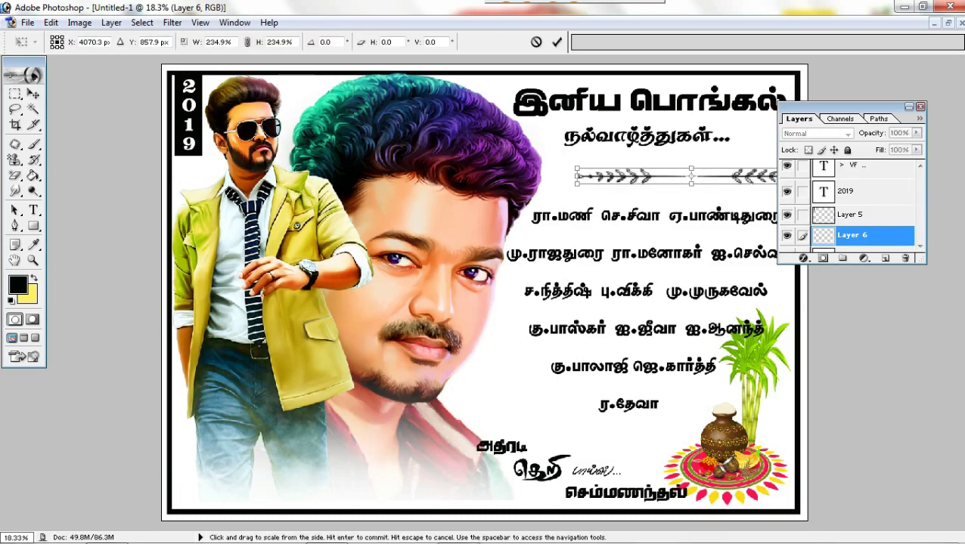
key("Return")
mouse_move(650, 175)
left_mouse_down()
mouse_move(625, 165)
mouse_move(623, 177)
left_mouse_up()
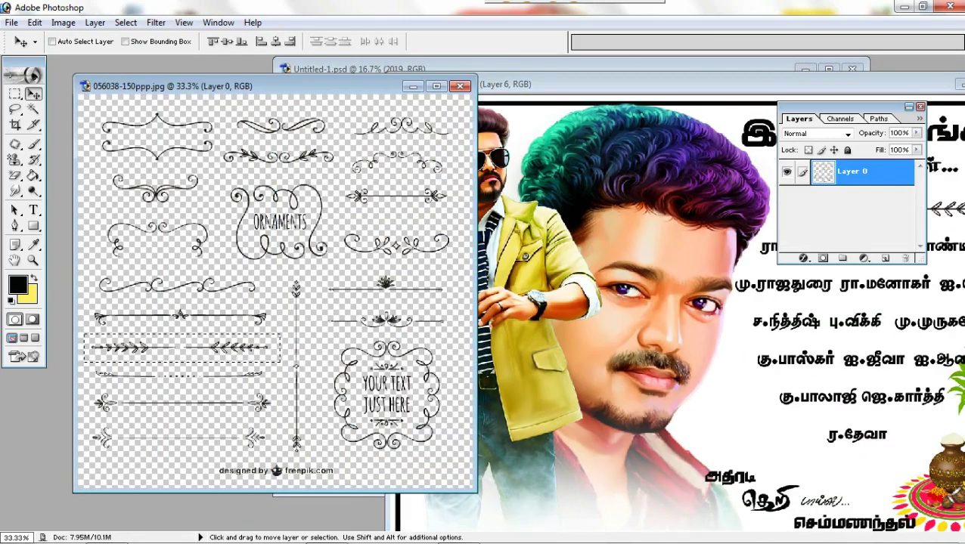
key("ctrl+d")
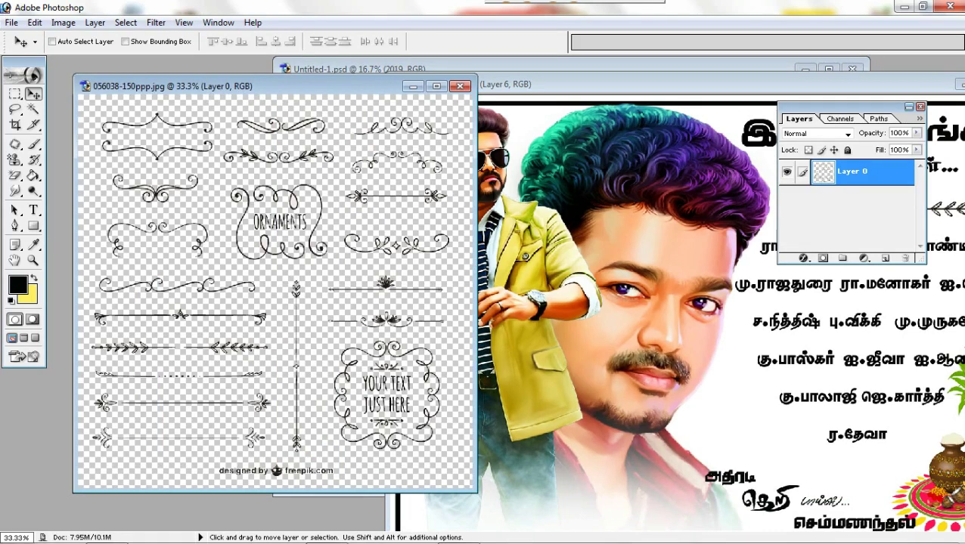
- Select the flourish divider ornament in the sheet and drag it onto the poster
left_click(15, 94)
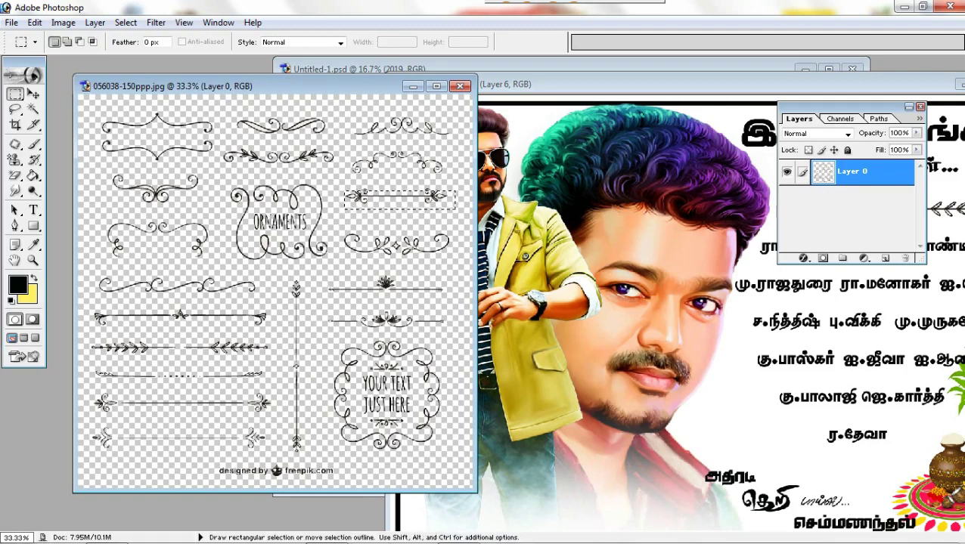
left_click_drag(338, 181, 458, 216)
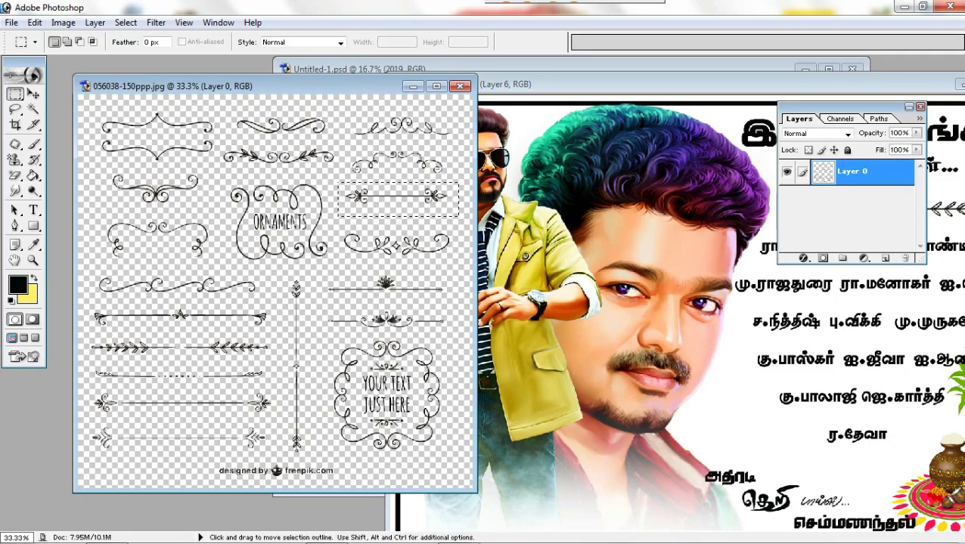
key("v")
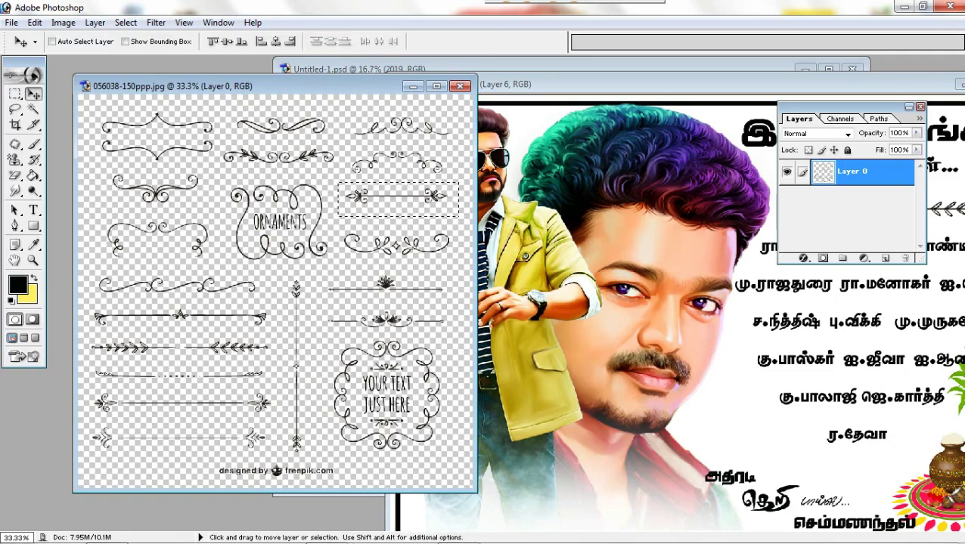
left_click_drag(427, 196, 877, 436)
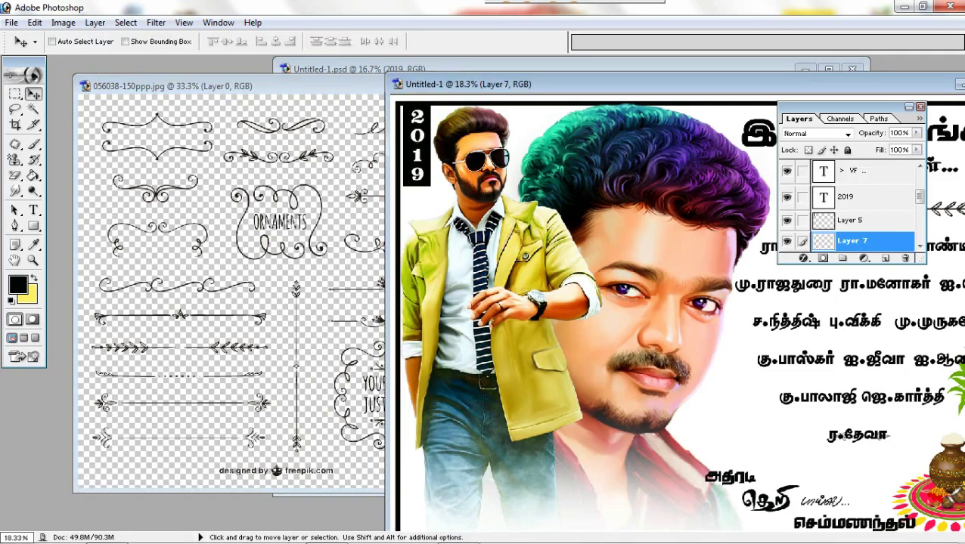
double_click(605, 84)
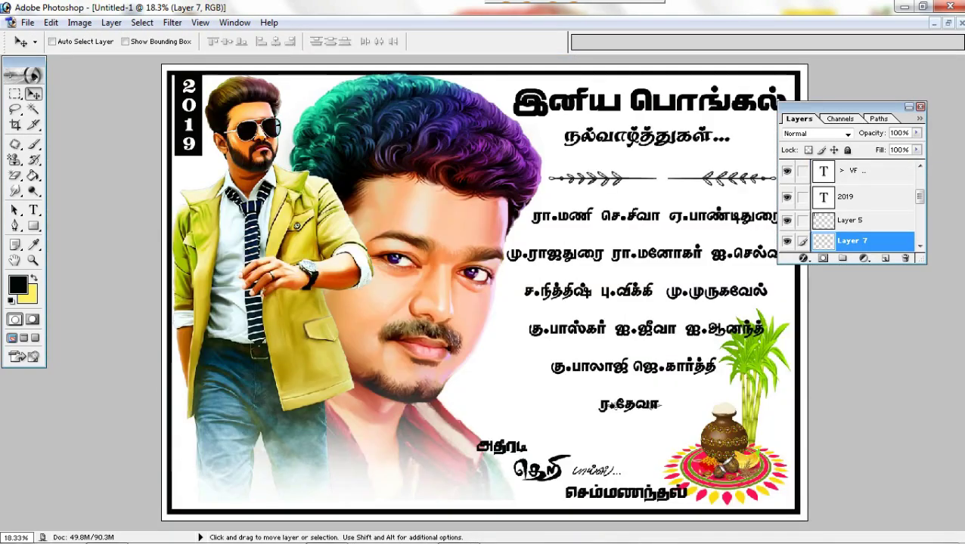
left_click_drag(632, 405, 588, 425)
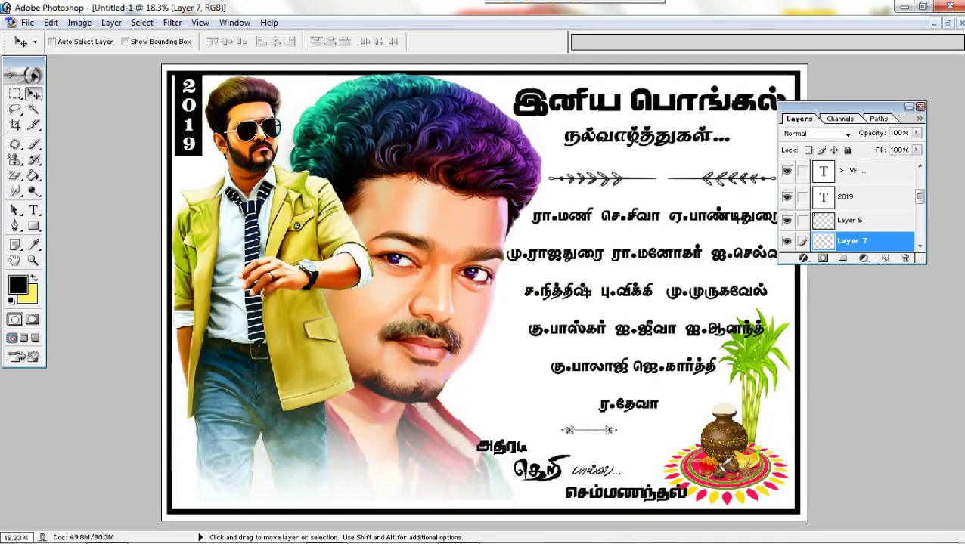
key("ctrl+t")
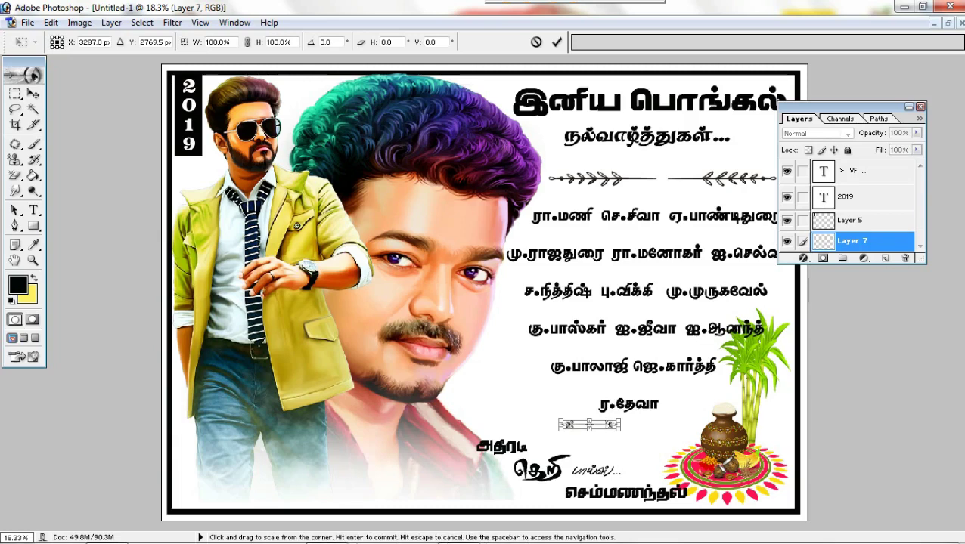
mouse_move(621, 431)
left_mouse_down()
mouse_move(687, 440)
mouse_move(713, 429)
left_mouse_up()
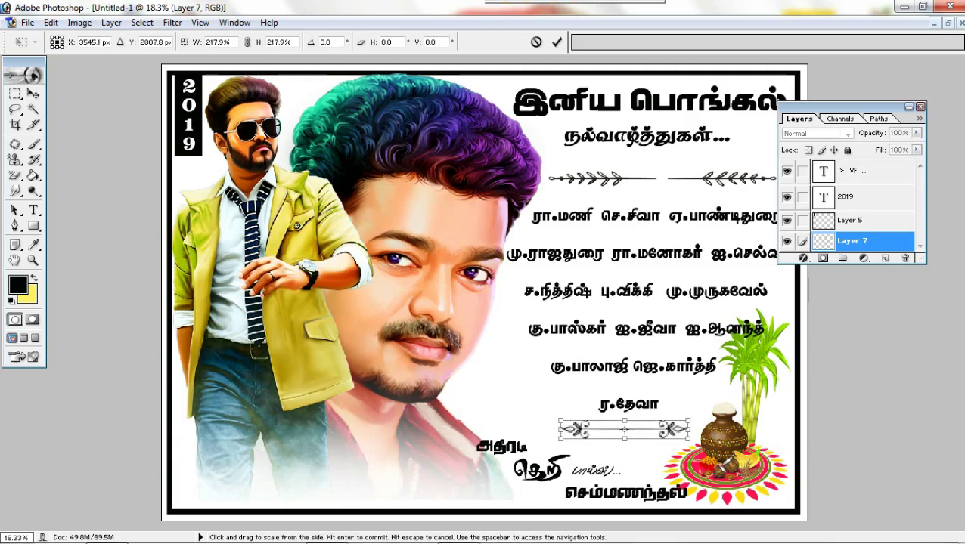
key("Return")
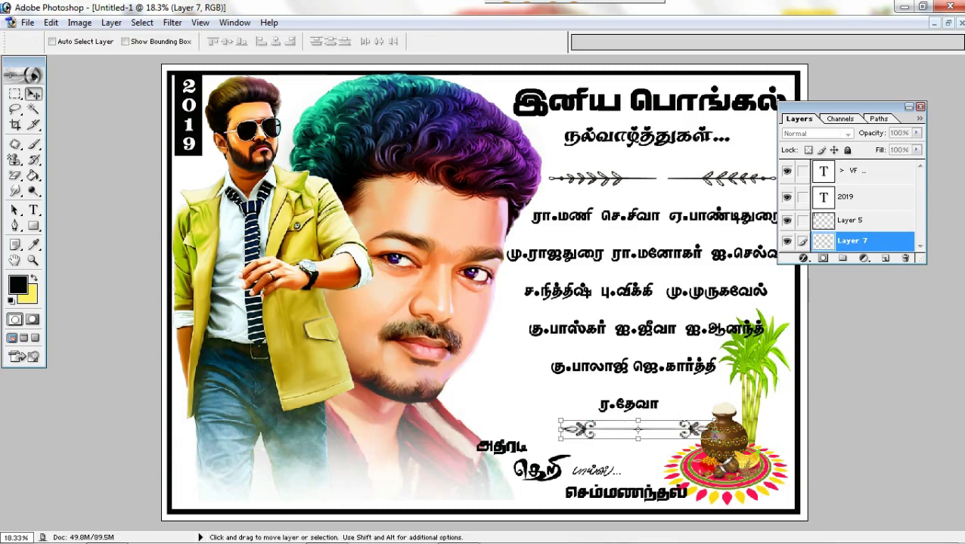
key("Up")
key("Up")
key("Up")
key("shift+Right")
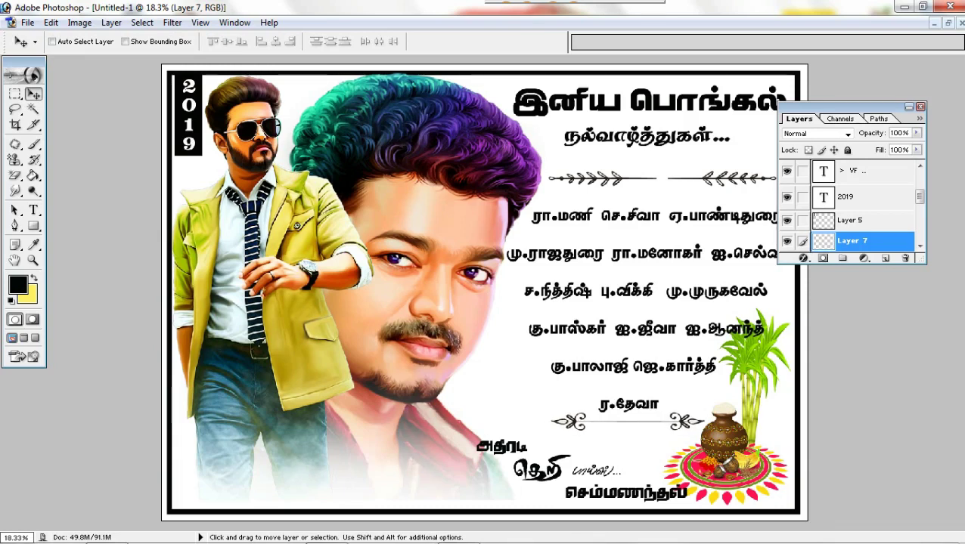
key("ctrl+minus")
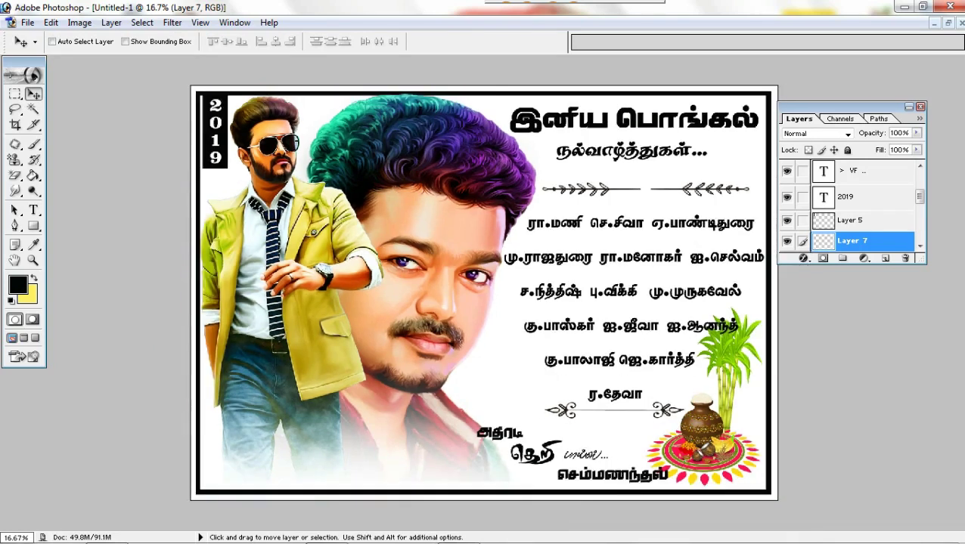
key("ctrl+minus")
key("ctrl+plus")
- Open the psd folder on jayama (E:) and pick up round.psd for Photoshop
left_click(949, 23)
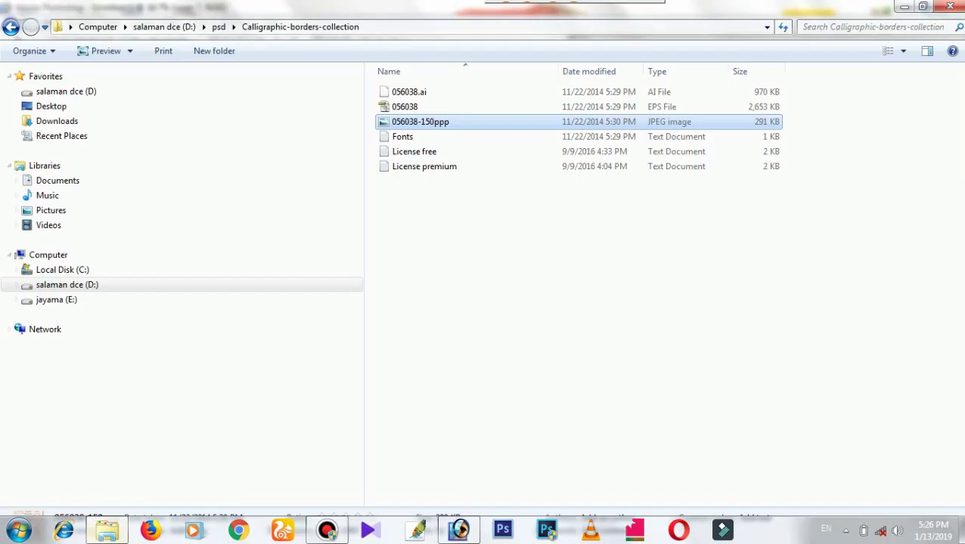
left_click(56, 299)
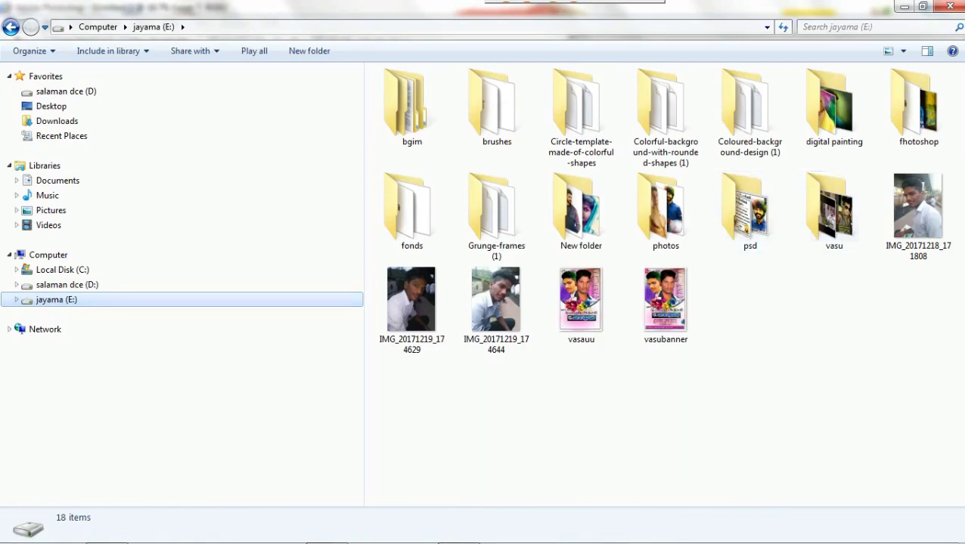
double_click(749, 208)
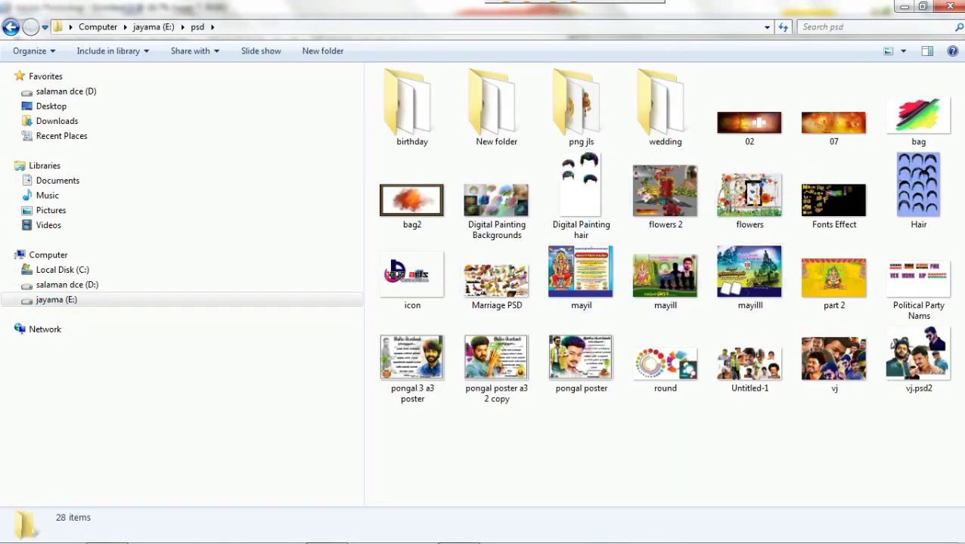
left_click_drag(666, 363, 477, 521)
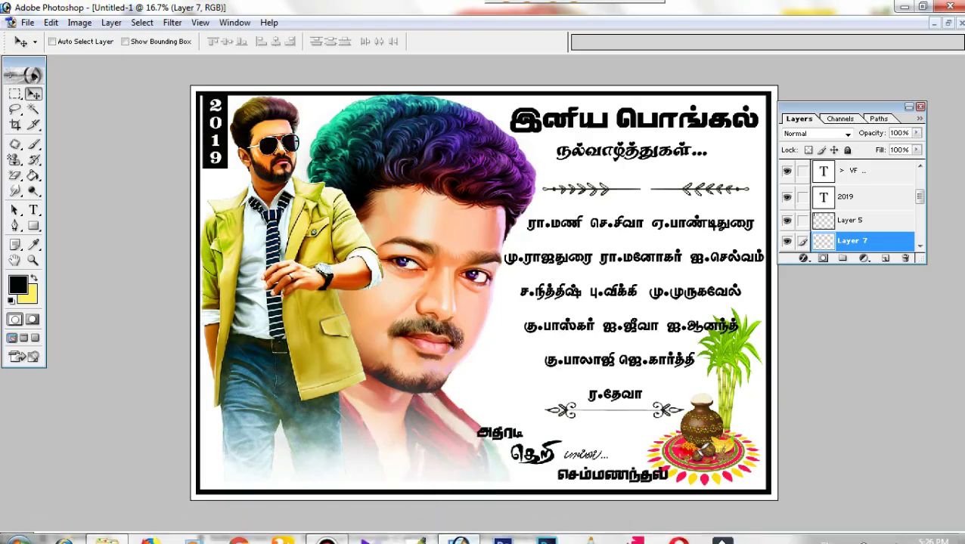
- Open round.psd and drag its Layer 1 dot ring onto the poster, shifted slightly left
left_click_drag(476, 521, 484, 303)
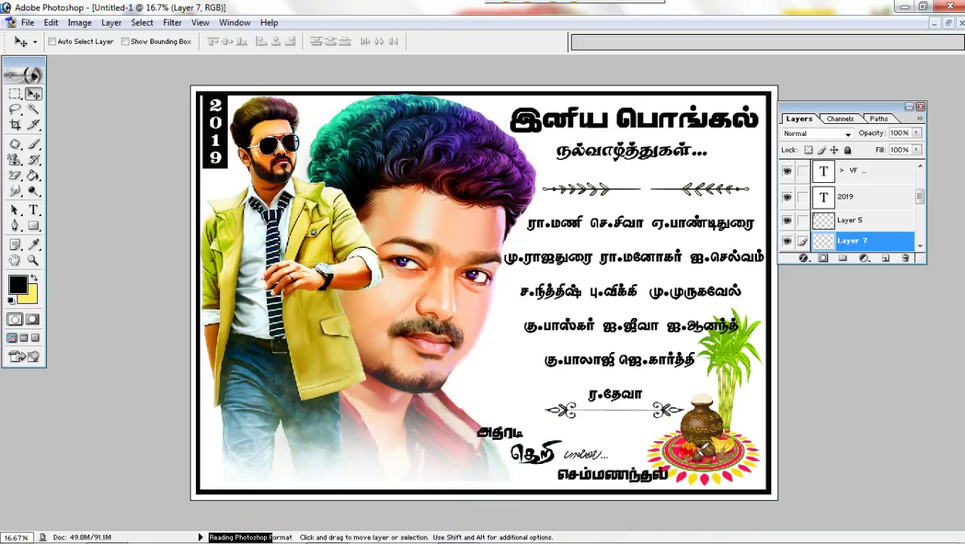
right_click(344, 149)
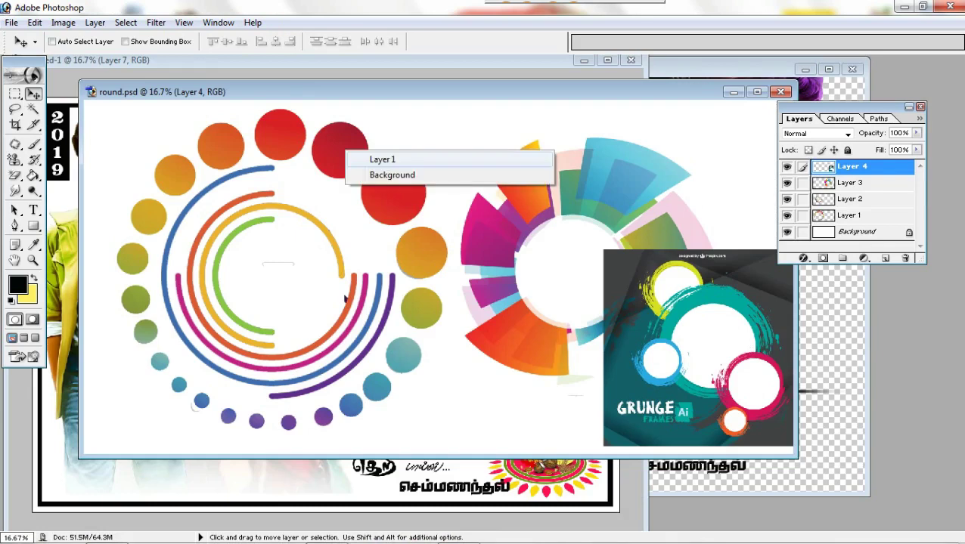
left_click(371, 160)
mouse_move(561, 180)
left_mouse_down()
mouse_move(345, 299)
mouse_move(167, 476)
left_mouse_up()
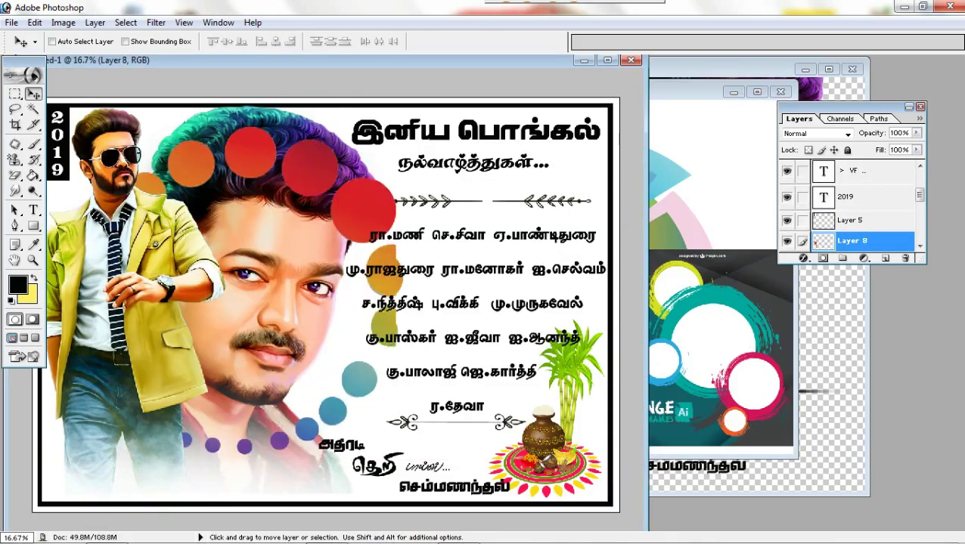
left_click(607, 60)
left_click_drag(550, 184, 514, 185)
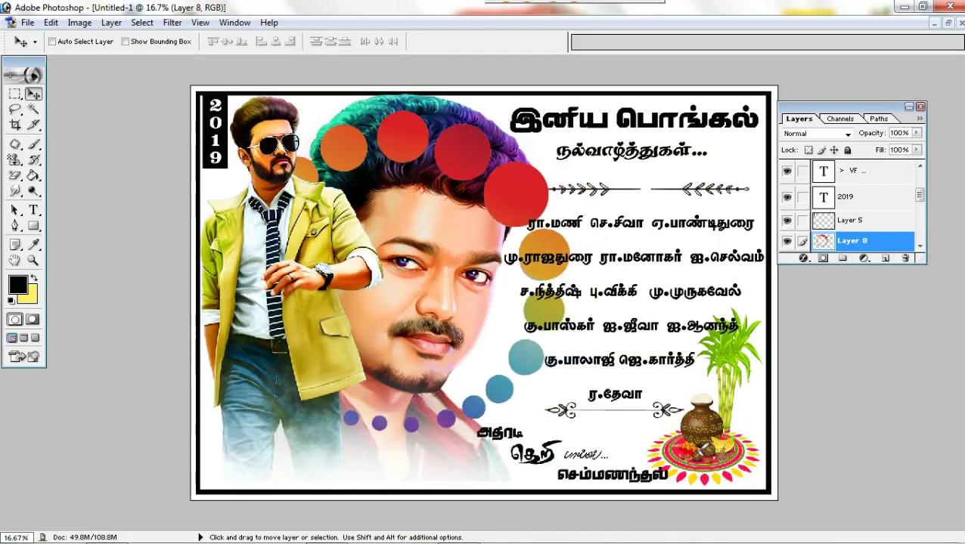
- Start Free Transform on the dot ring layer
key("ctrl+t")
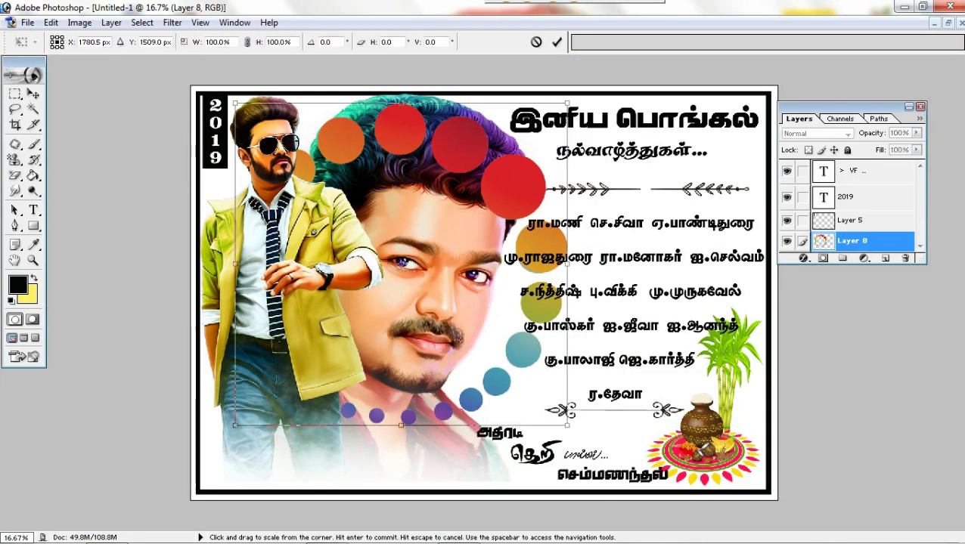
- Scale the dot arc to about 114.8%, send it behind the face and text, and nudge it
left_click_drag(567, 426, 616, 472)
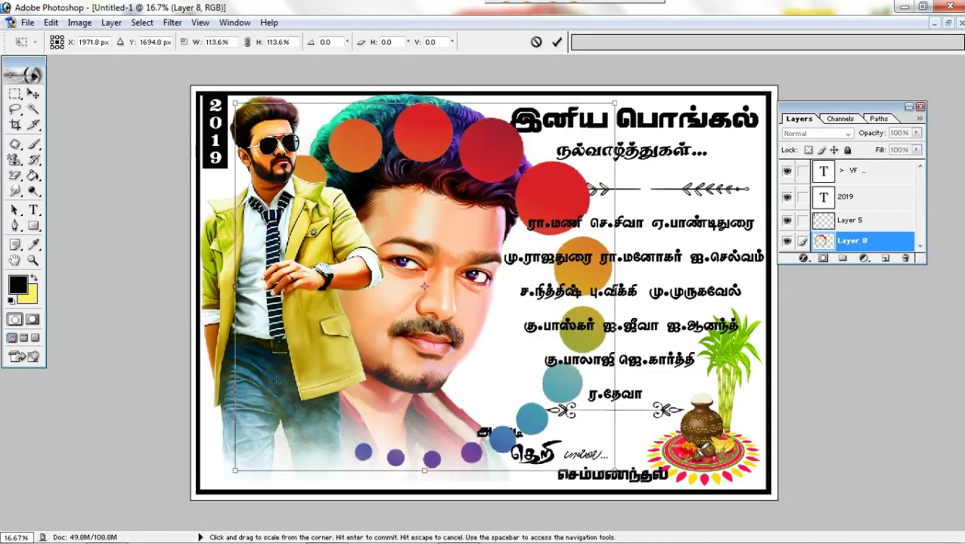
left_click_drag(426, 288, 409, 282)
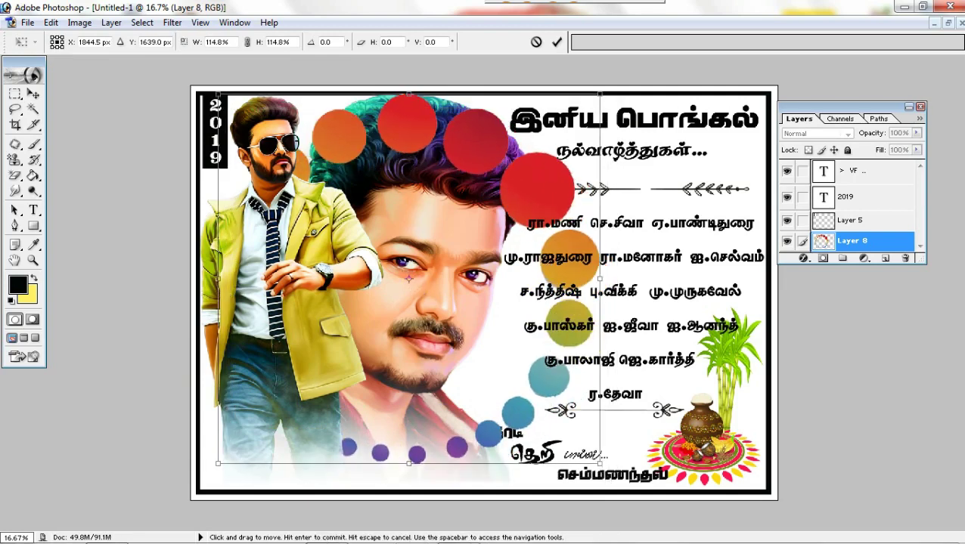
key("Return")
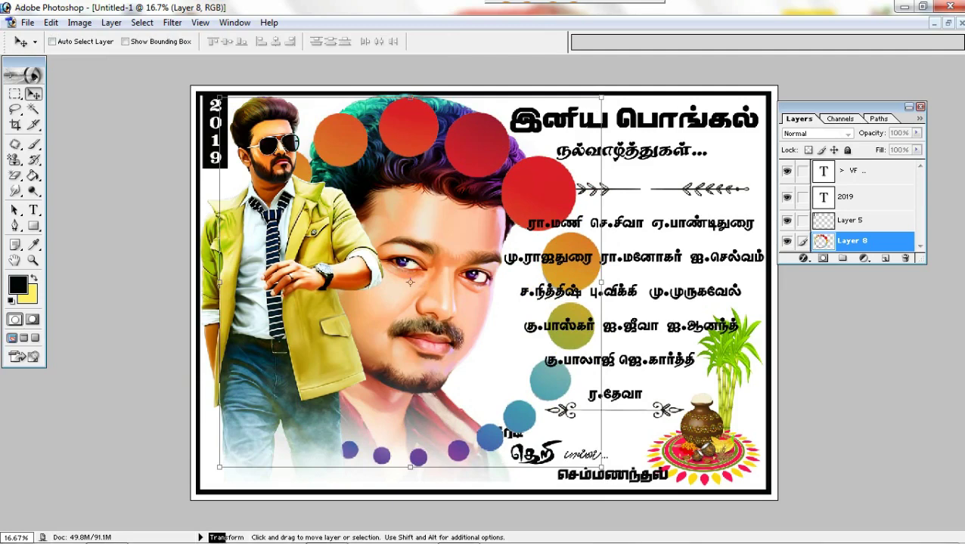
key("ctrl+bracketleft")
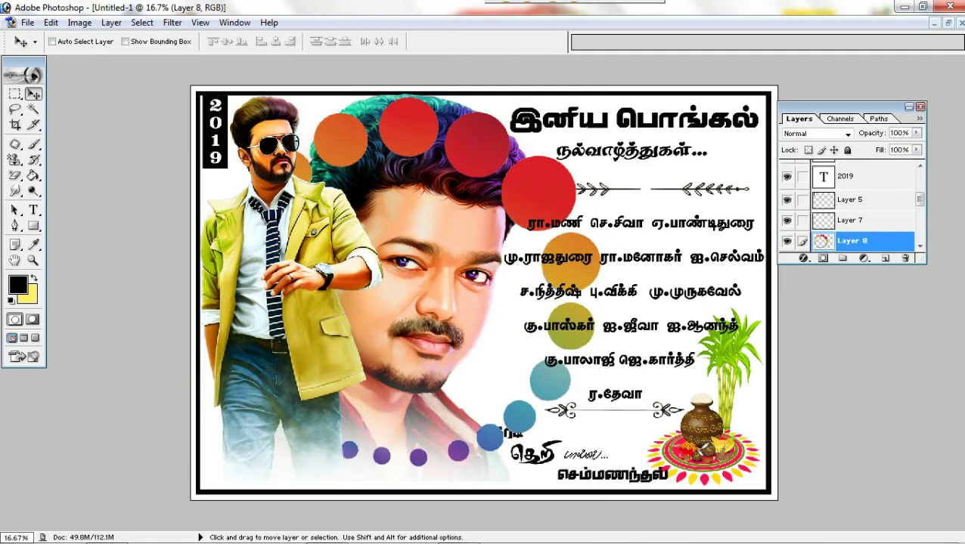
key("ctrl+bracketleft")
key("ctrl+bracketleft")
key("ctrl+bracketleft")
key("ctrl+bracketleft")
key("ctrl+bracketleft")
key("ctrl+bracketleft")
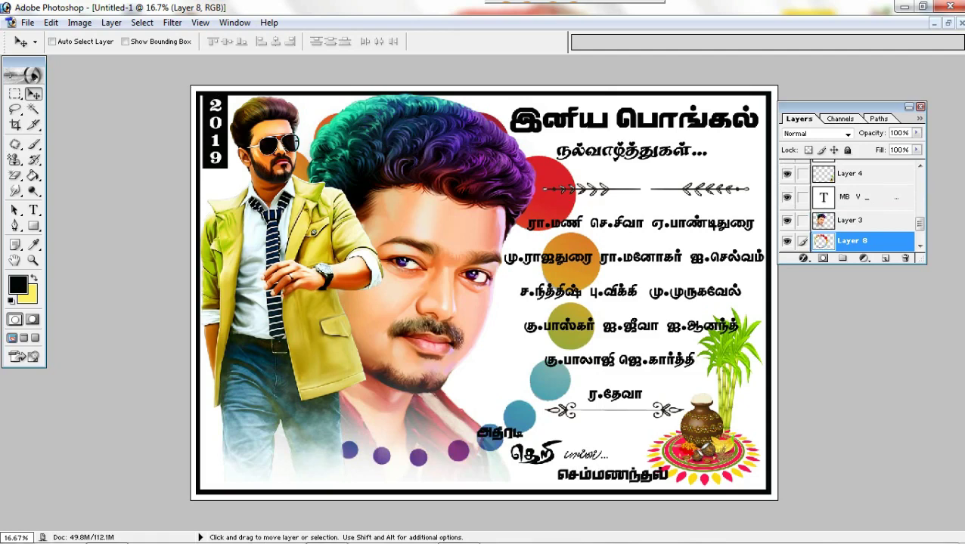
key("shift+Down")
key("shift+Down")
key("shift+Down")
key("shift+Right")
key("shift+Right")
key("shift+Right")
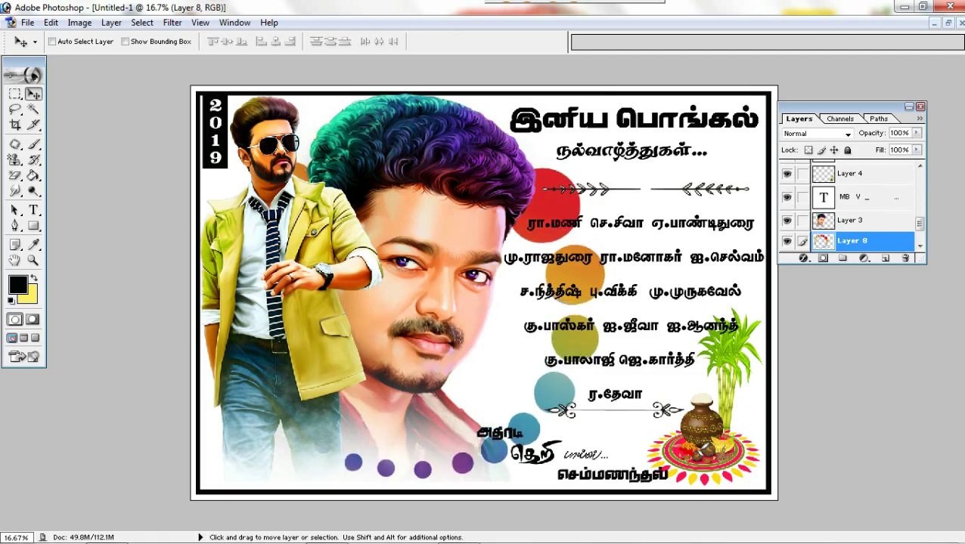
left_click(917, 132)
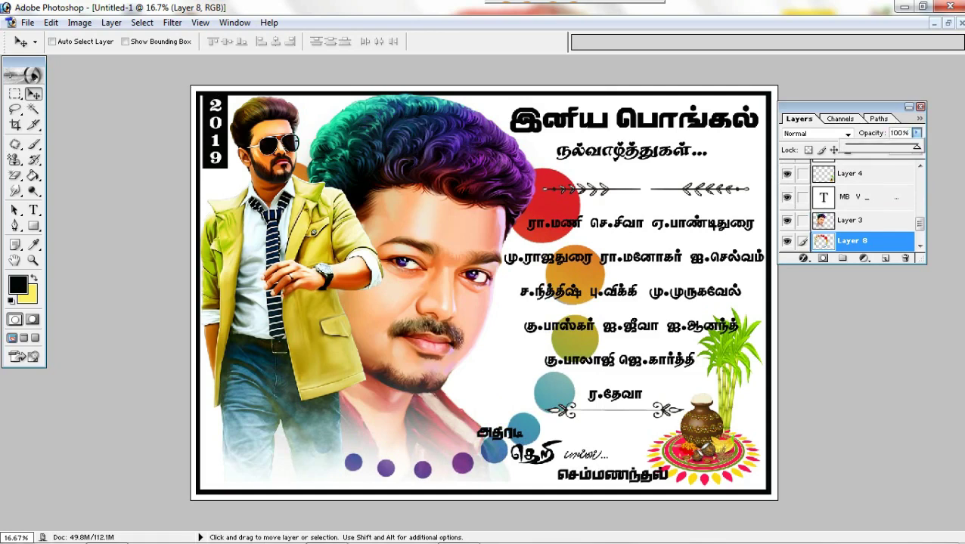
- Lower Layer 8's opacity step by step from 83% to 27%
left_click_drag(917, 146, 880, 146)
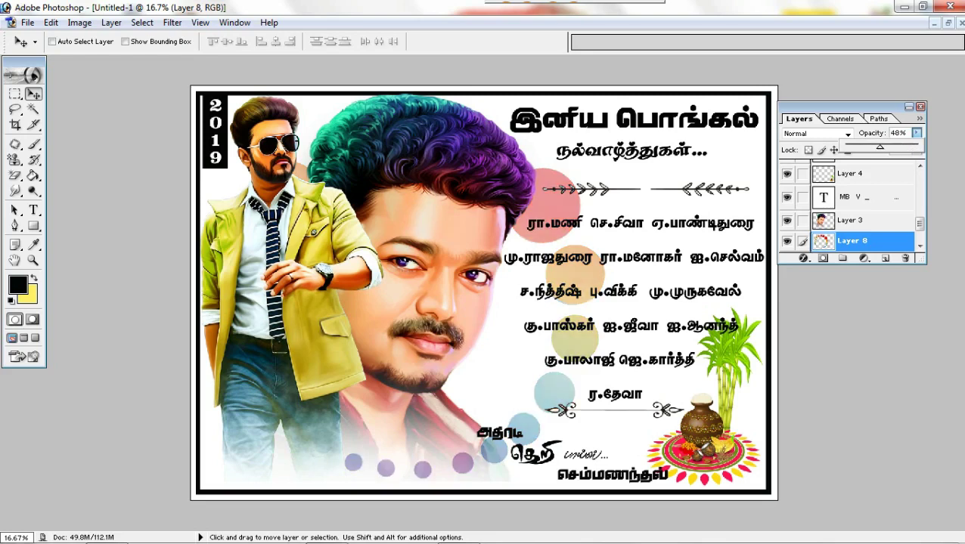
left_click_drag(879, 146, 869, 146)
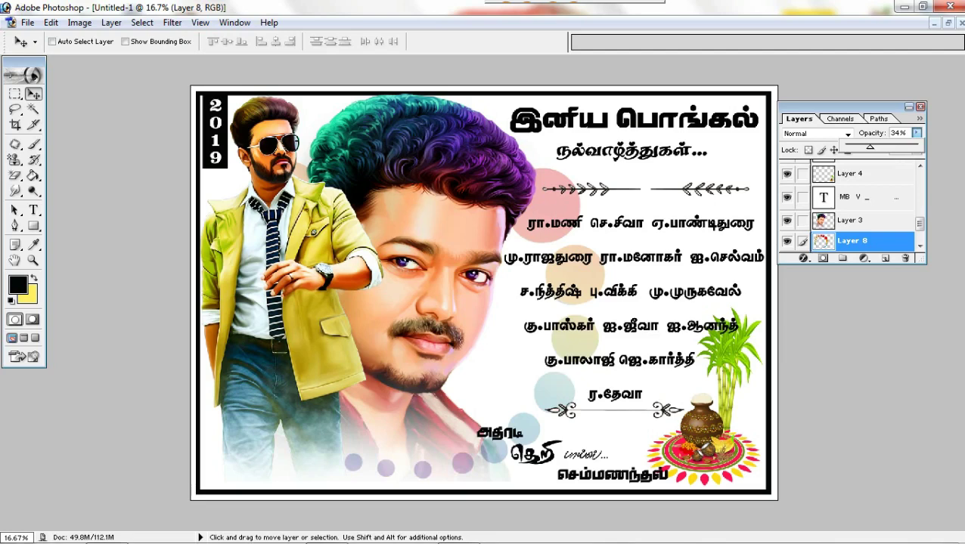
left_click_drag(874, 146, 864, 146)
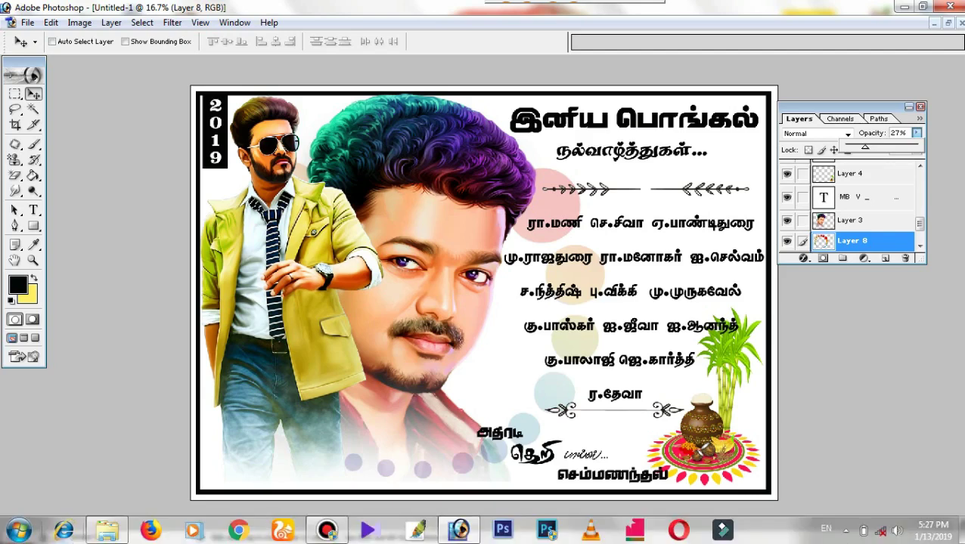
- Navigate Explorer back to the psd folder on jayama (E:)
left_click(122, 536)
key("BackSpace")
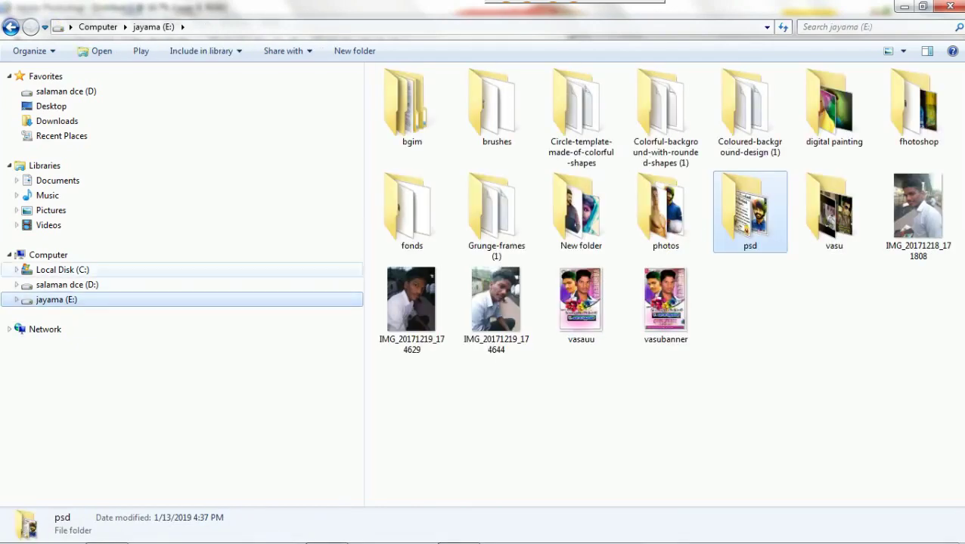
double_click(665, 211)
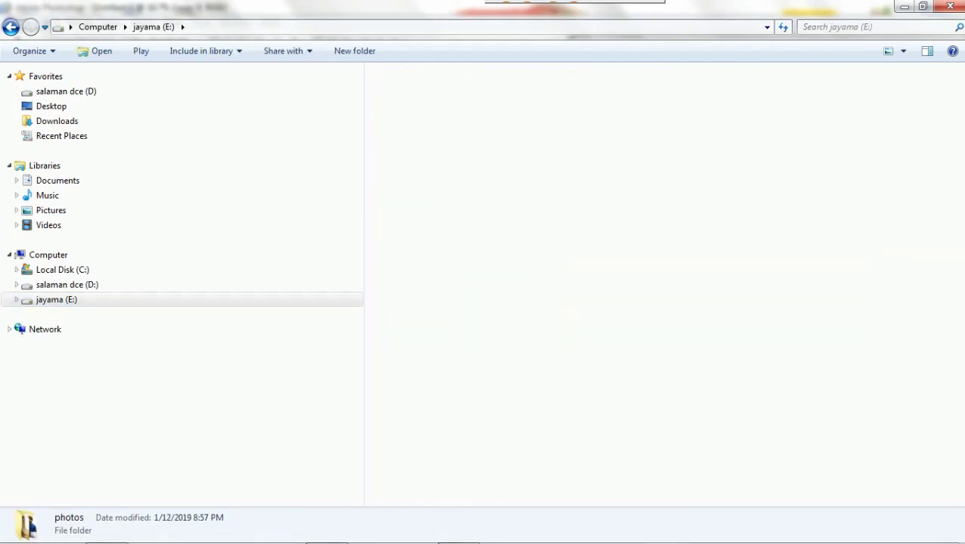
left_click(10, 27)
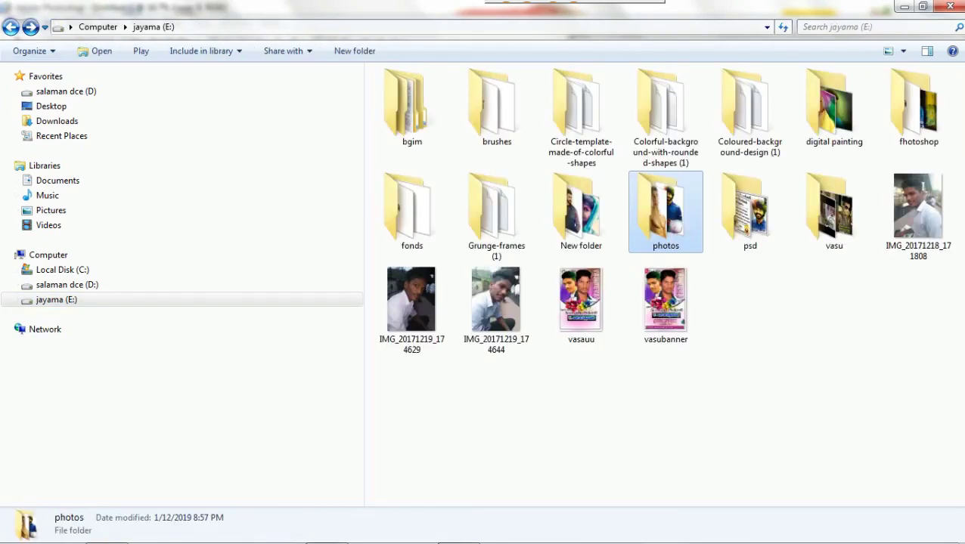
double_click(748, 200)
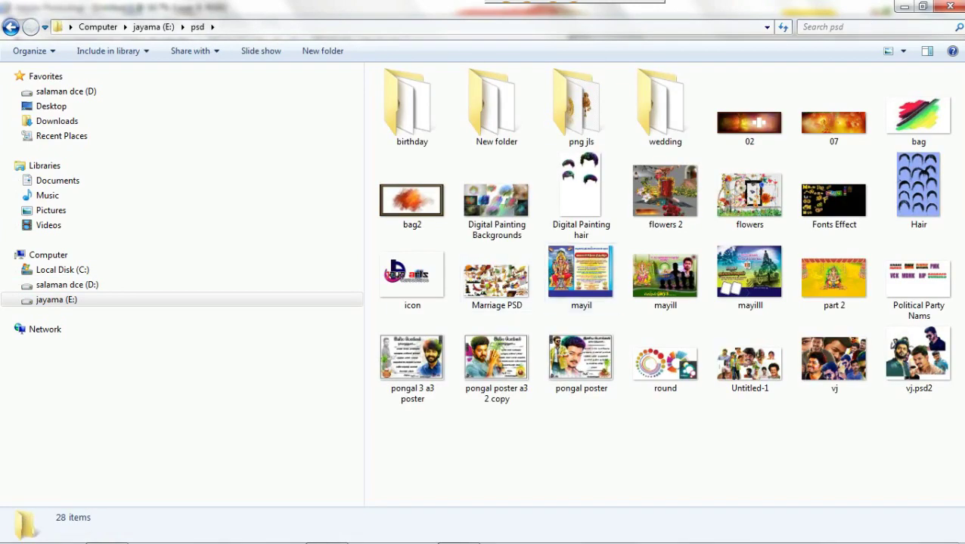
- Preview icon.png, close the viewer, and drag the logo over to Photoshop
left_click(412, 276)
double_click(412, 276)
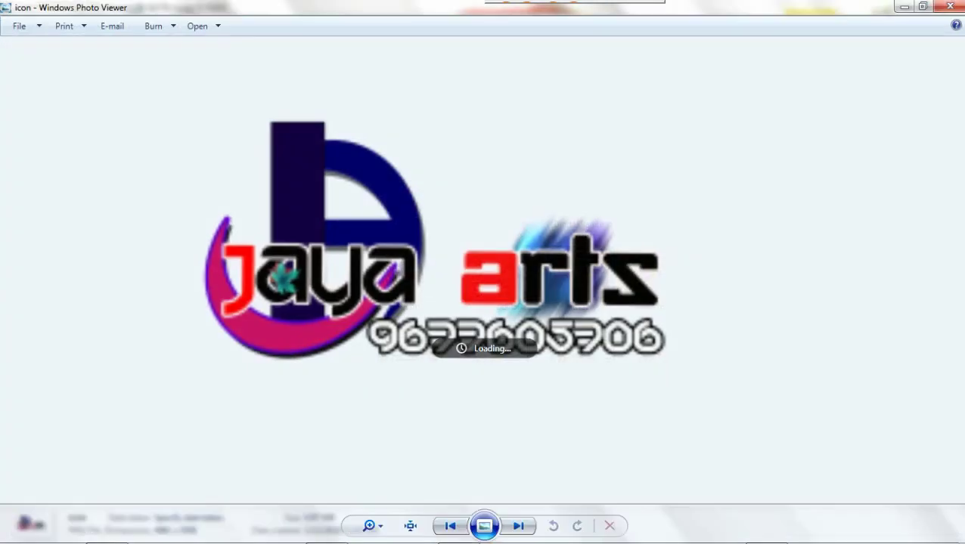
left_click(949, 6)
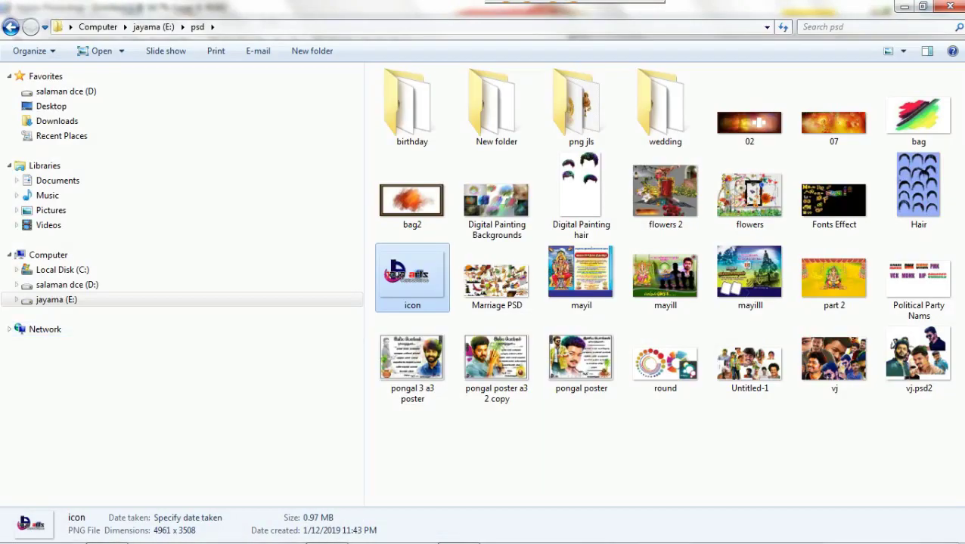
mouse_move(429, 519)
left_mouse_down()
mouse_move(459, 533)
mouse_move(484, 302)
left_mouse_up()
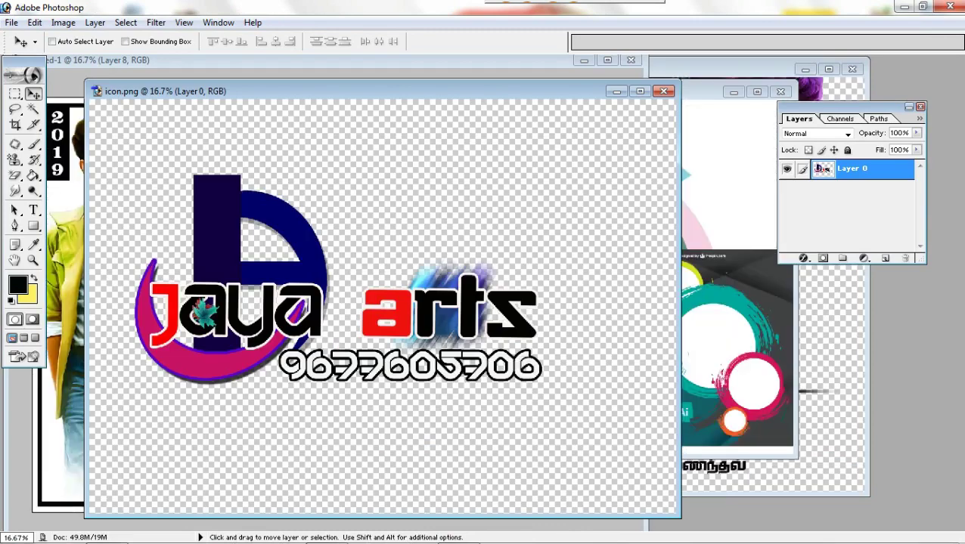
- Drop the Jaya Arts logo into the maximized poster and scale it down
left_click_drag(333, 302, 65, 302)
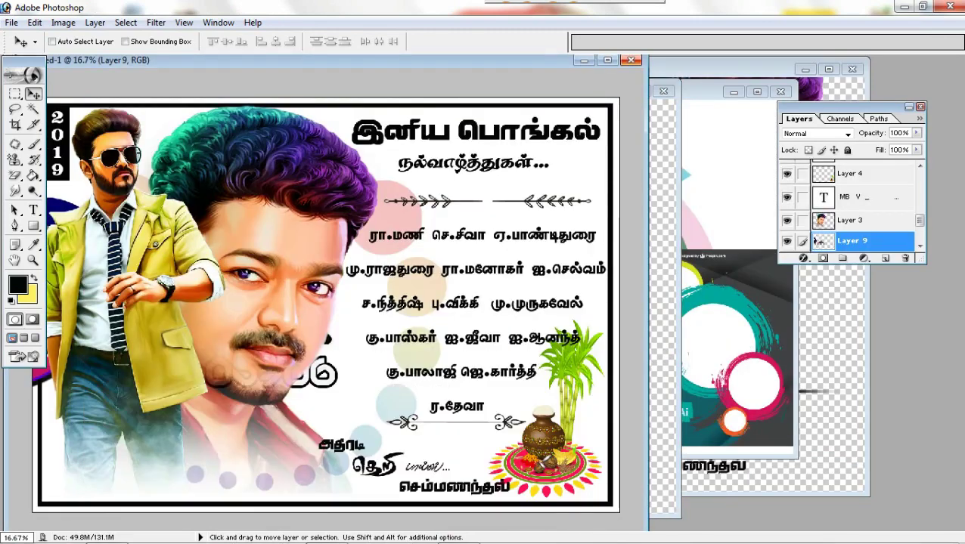
left_click(607, 60)
mouse_move(333, 363)
left_mouse_down()
mouse_move(442, 366)
mouse_move(537, 400)
left_mouse_up()
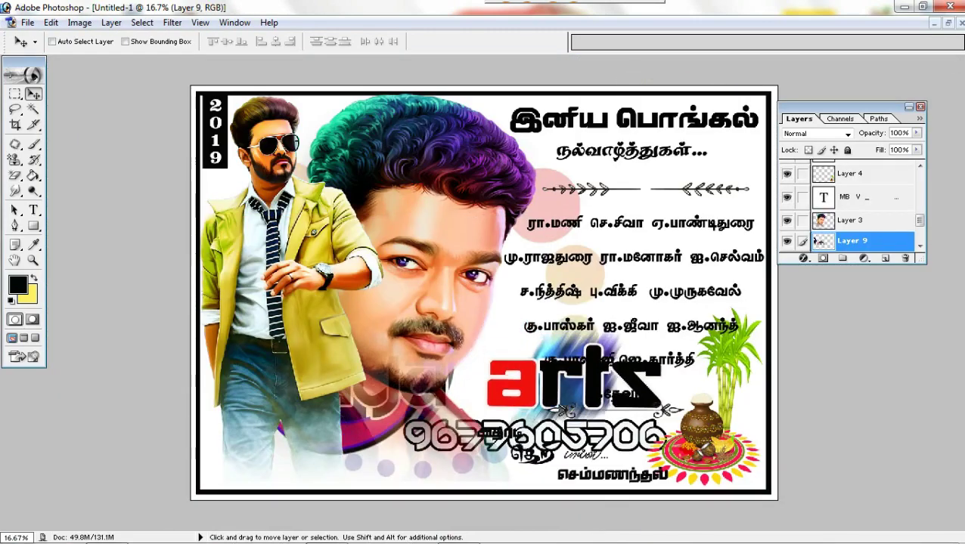
key("ctrl+t")
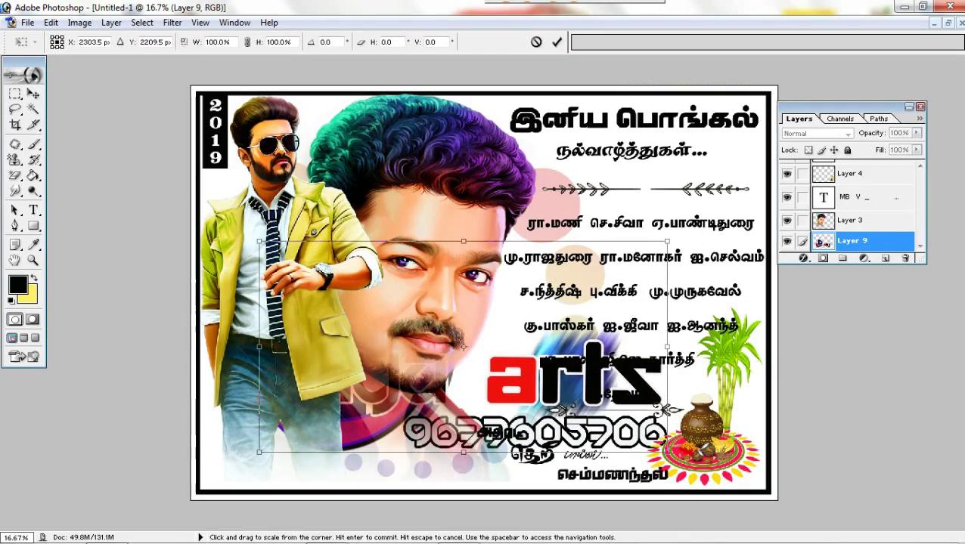
left_click_drag(666, 243, 281, 442)
key("Return")
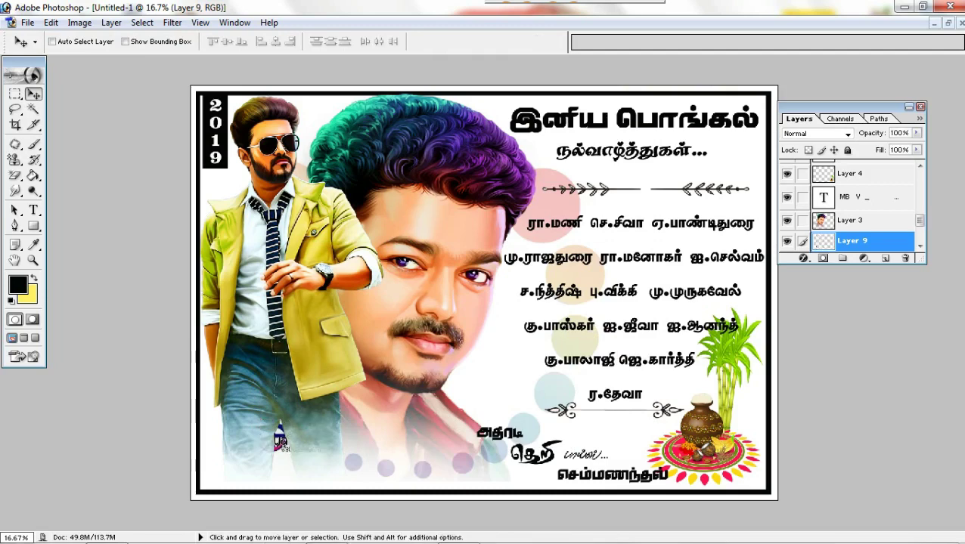
- Raise the logo layer to the top of the stack and move it to the bottom-left corner
key("ctrl+bracketright")
key("ctrl+bracketright")
key("ctrl+bracketright")
key("ctrl+bracketright")
key("ctrl+bracketright")
key("ctrl+bracketright")
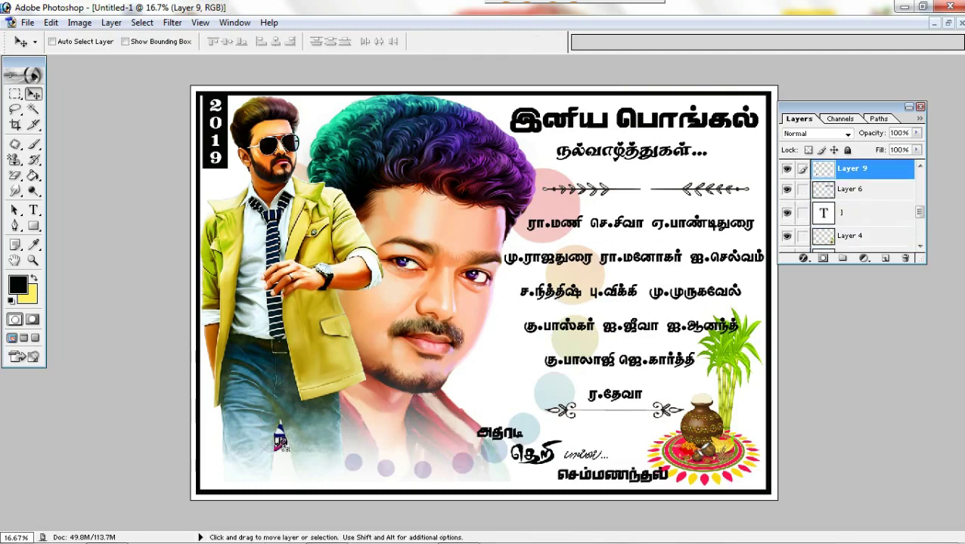
key("ctrl+bracketright")
key("ctrl+bracketright")
key("ctrl+bracketright")
key("ctrl+bracketright")
key("ctrl+bracketright")
key("ctrl+bracketright")
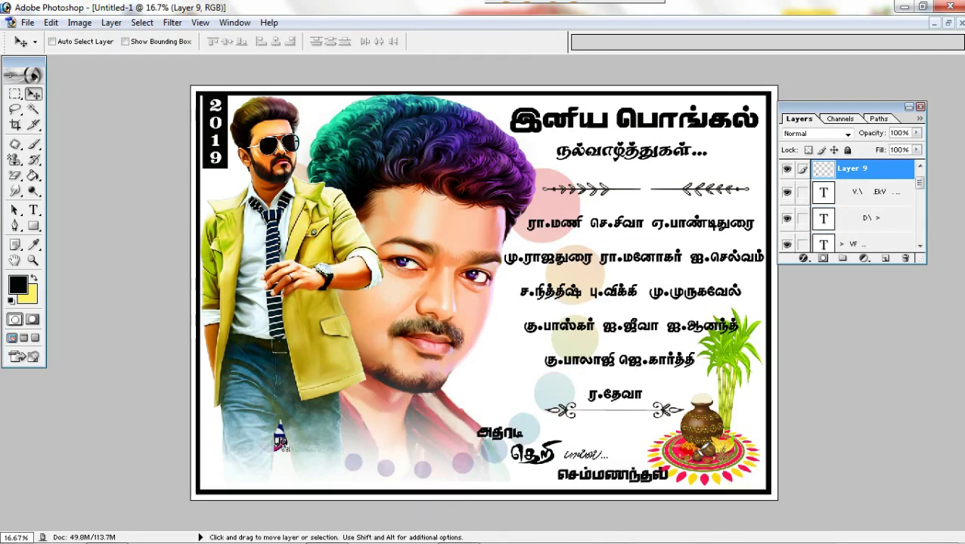
key("ctrl+bracketright")
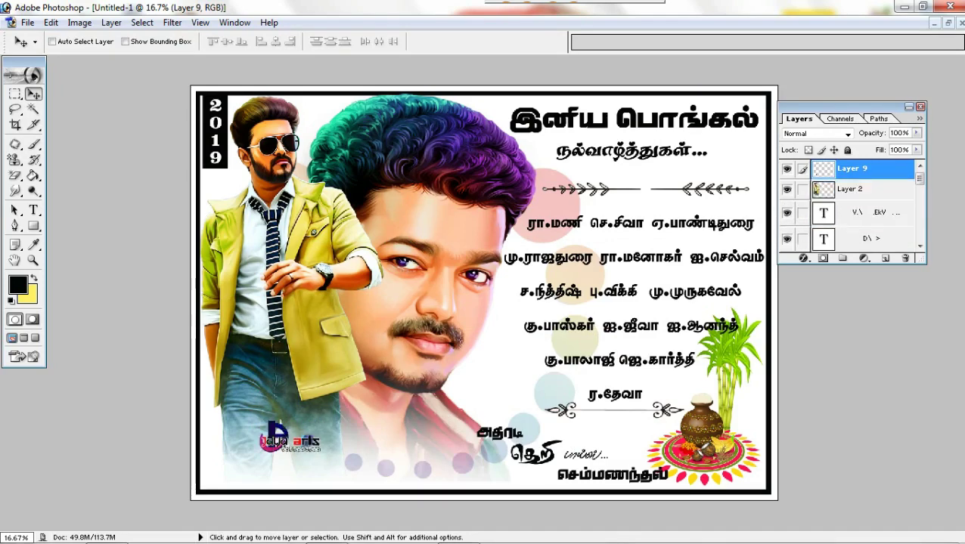
left_click_drag(289, 438, 237, 463)
key("Down")
key("Down")
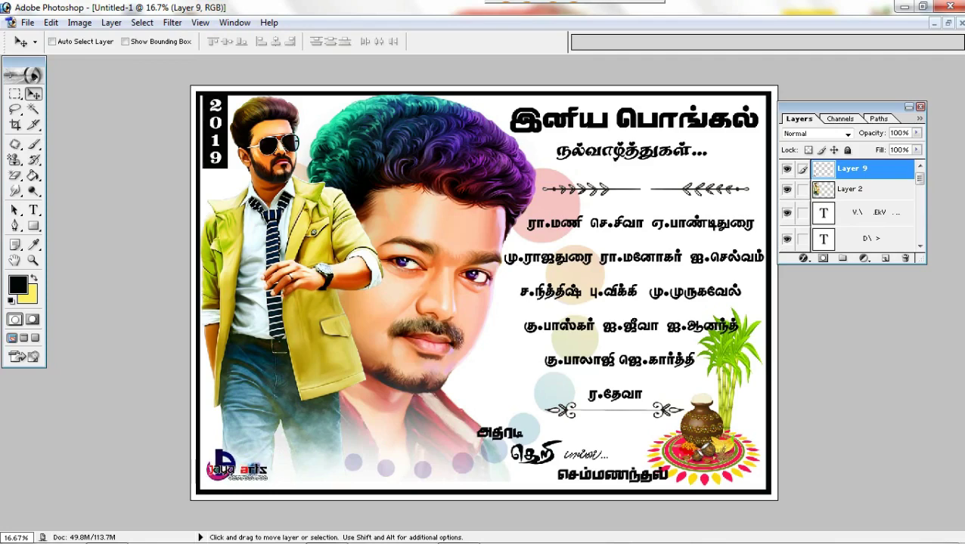
key("ctrl+plus")
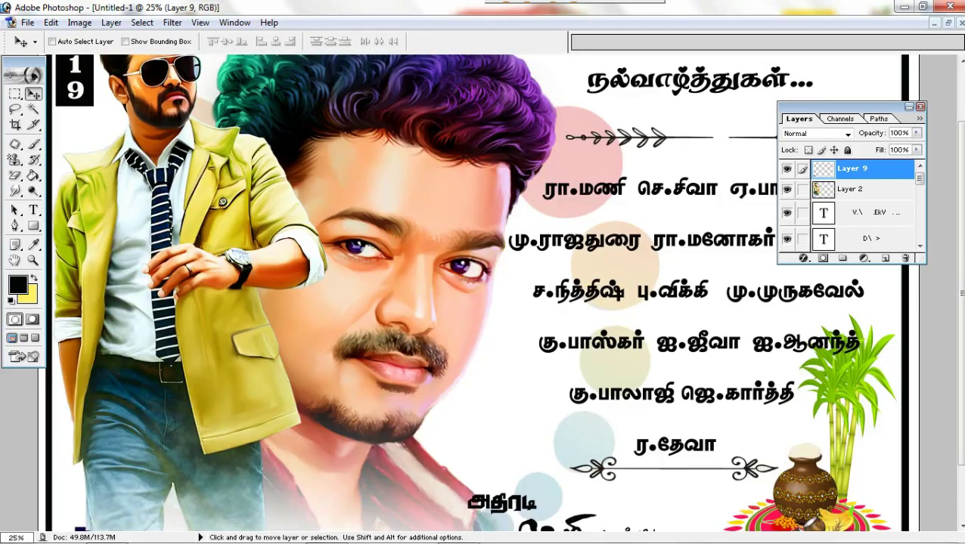
key("ctrl+plus")
key("ctrl+plus")
key("ctrl+plus")
key("ctrl+minus")
key("ctrl+minus")
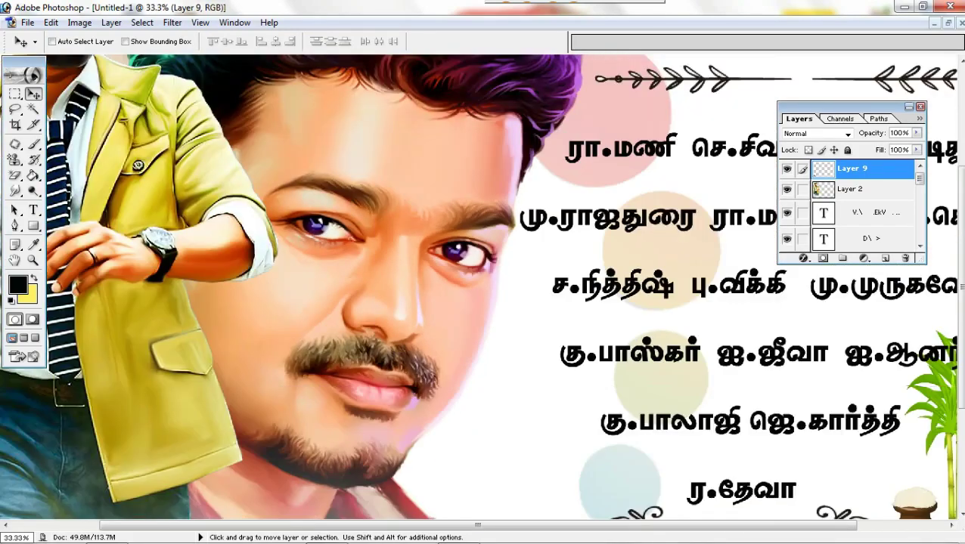
key("ctrl+minus")
key("ctrl+minus")
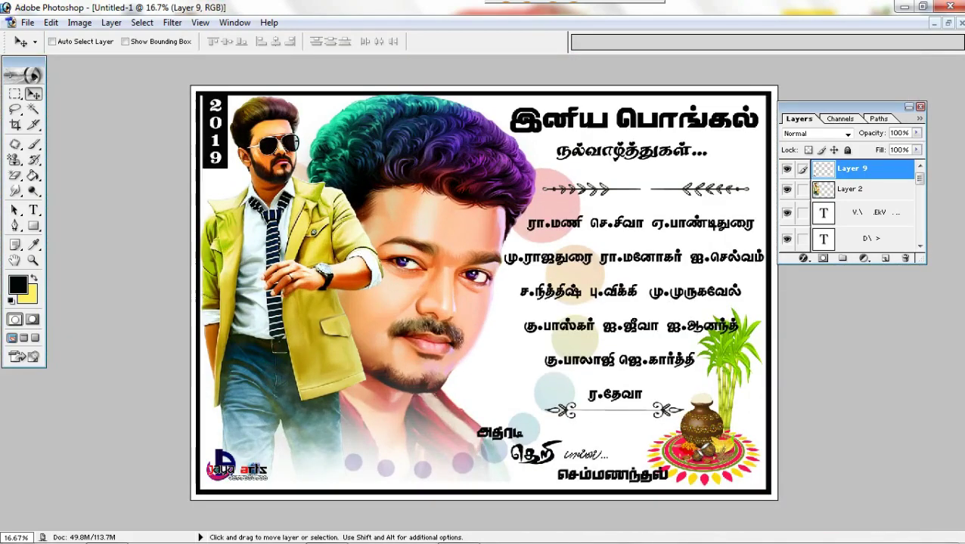
key("ctrl+minus")
key("ctrl+plus")
key("ctrl+minus")
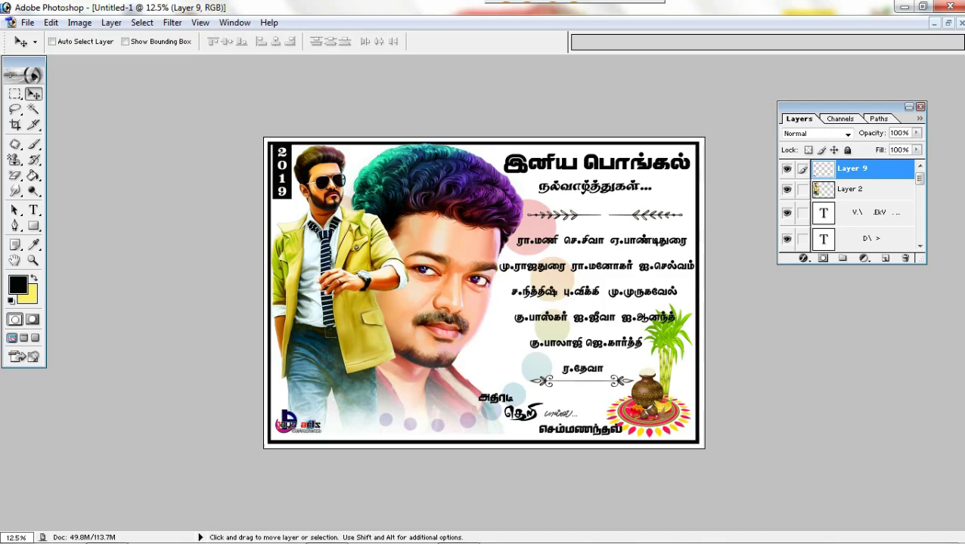
key("ctrl+plus")
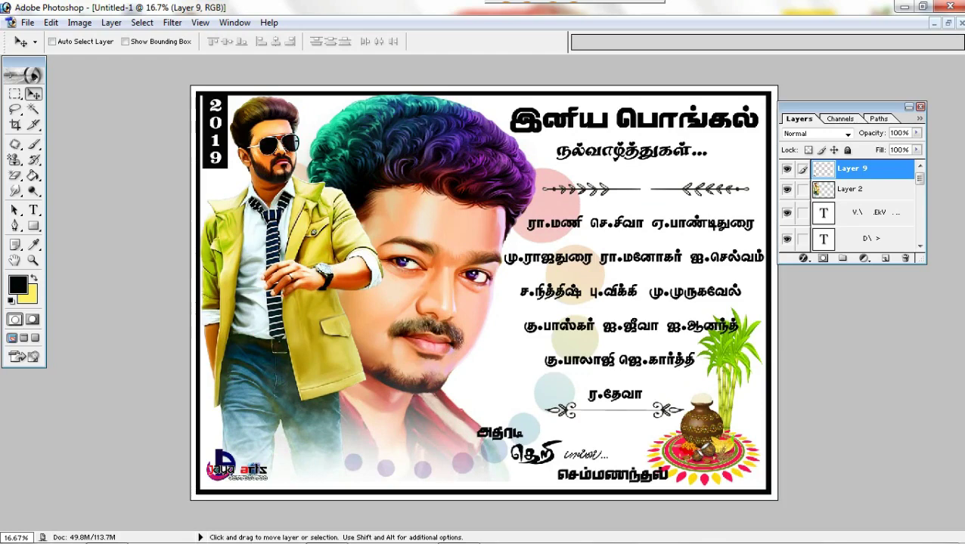
- Switch the Pongal greeting heading's text layer to the RGB_0229 Regular font
right_click(626, 124)
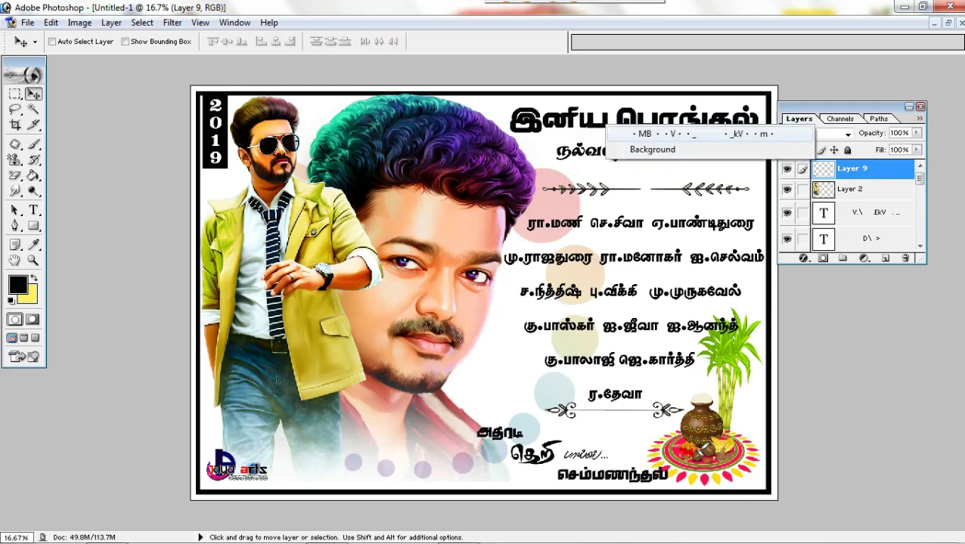
left_click(652, 133)
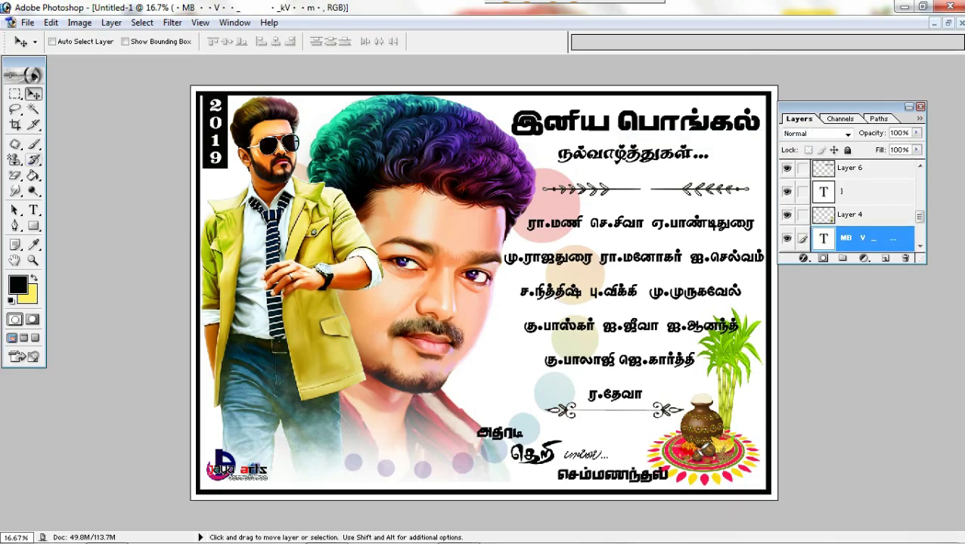
left_click(33, 209)
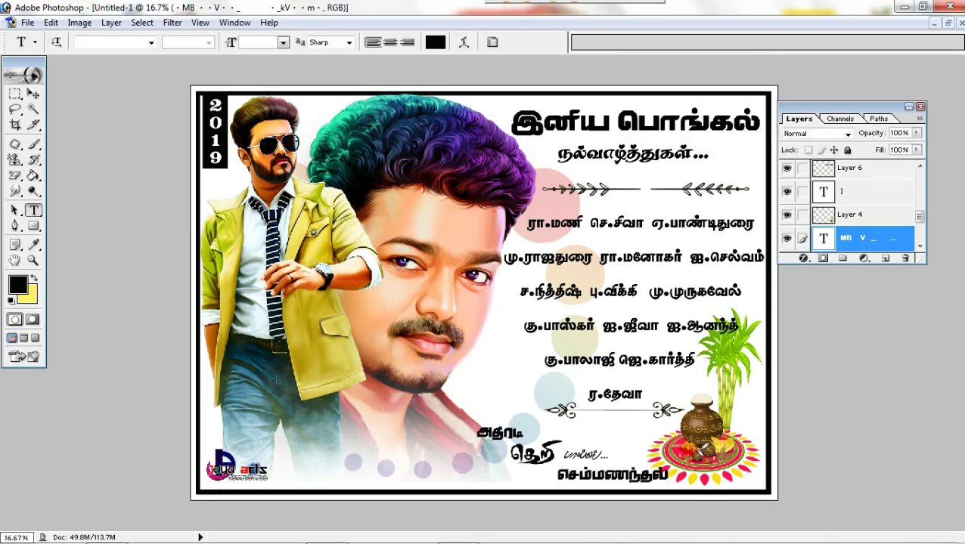
left_click(151, 42)
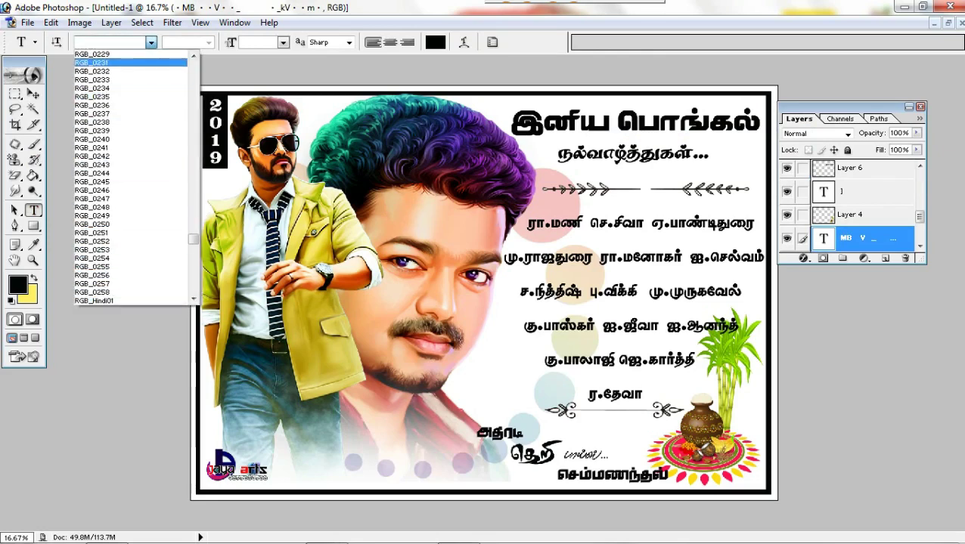
left_click(92, 54)
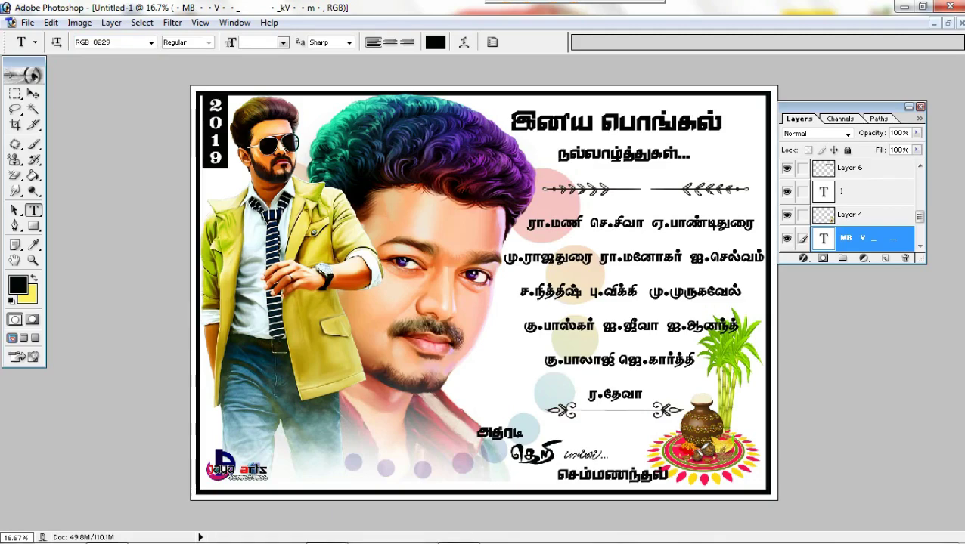
- Save the poster as a JPEG copy, Untitled-1 copy.jpg, on drive D:
key("ctrl+s")
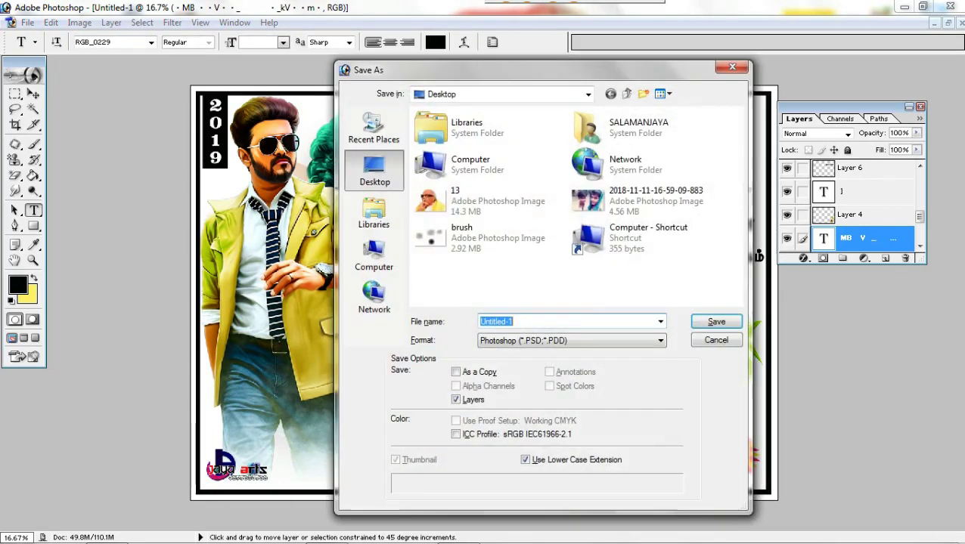
left_click(572, 341)
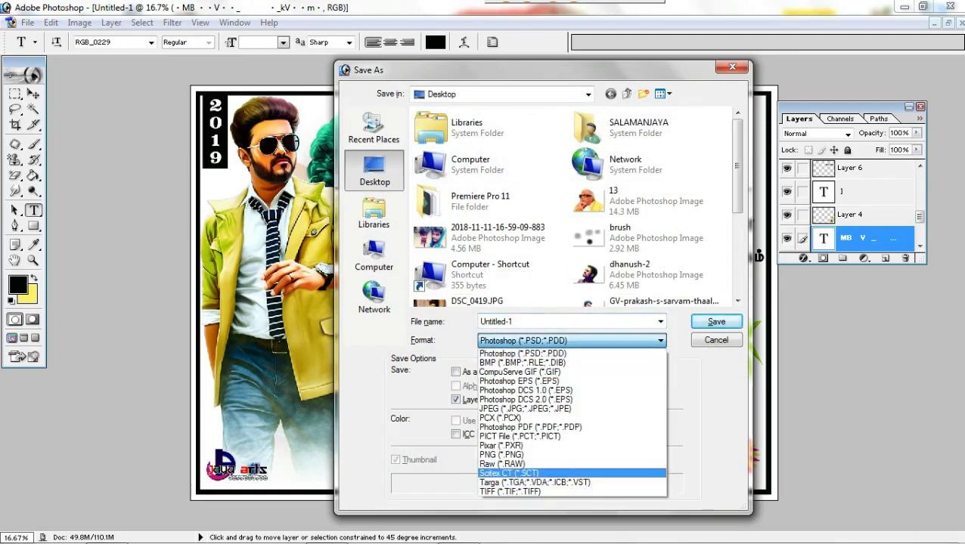
left_click(525, 408)
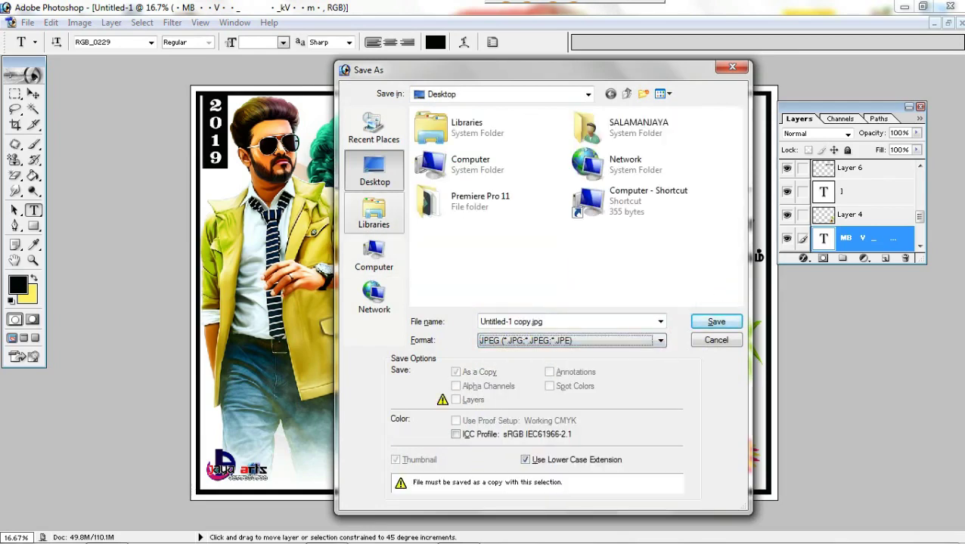
left_click(374, 256)
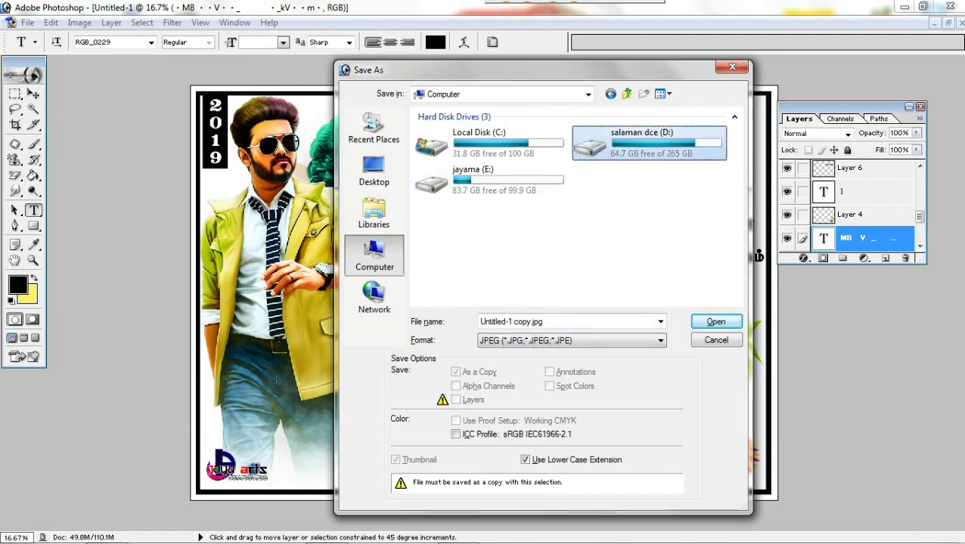
double_click(649, 144)
left_click(715, 322)
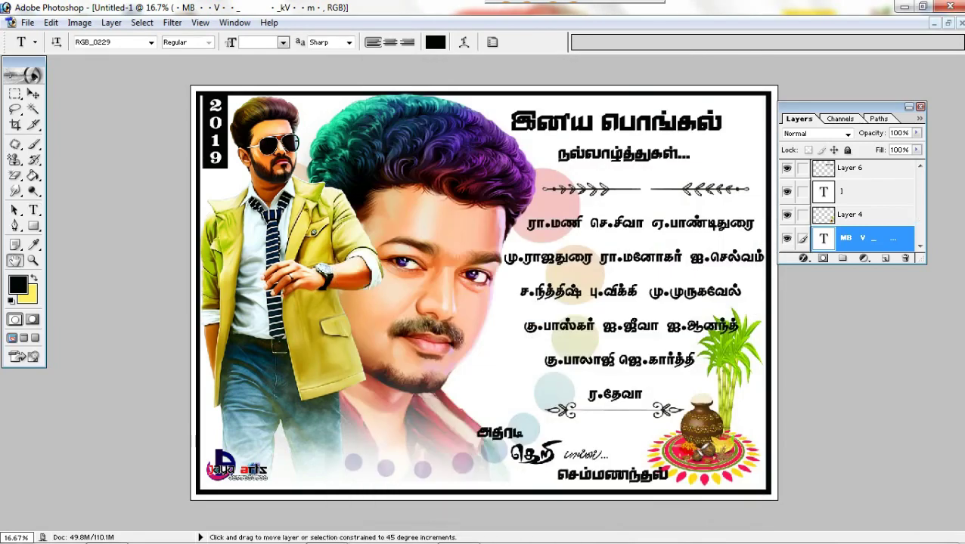
key("Return")
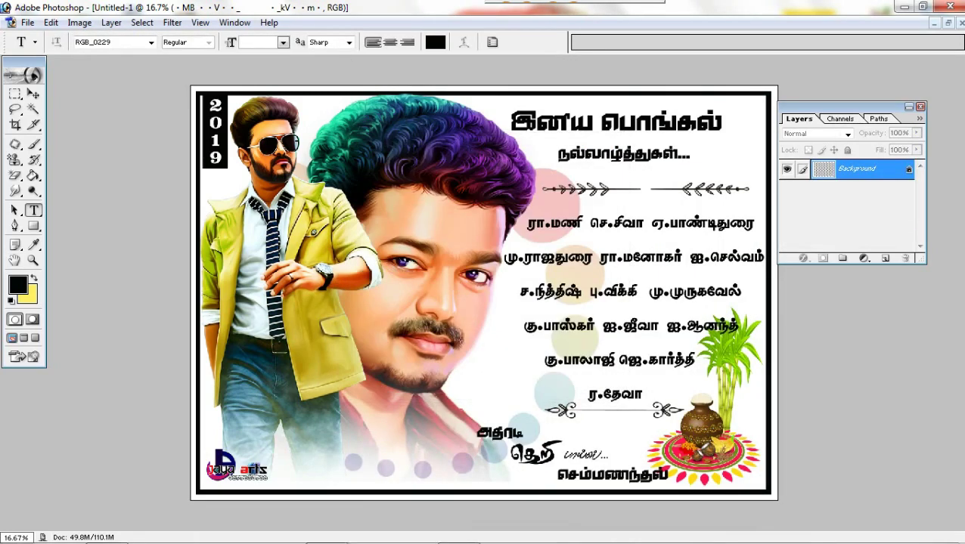